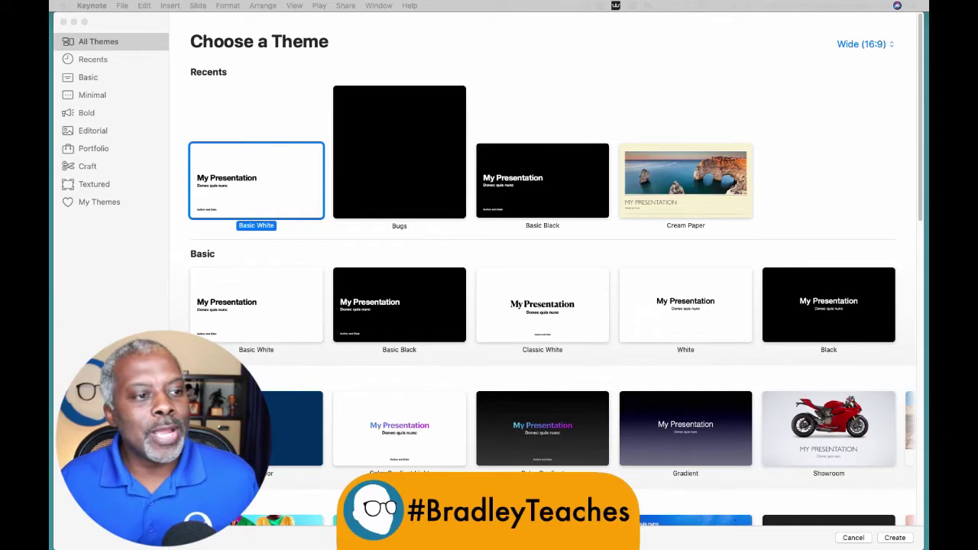
# Create a presentation from the Basic White theme and delete all the placeholder text boxes on the title slide
pyautogui.doubleClick(254, 187)
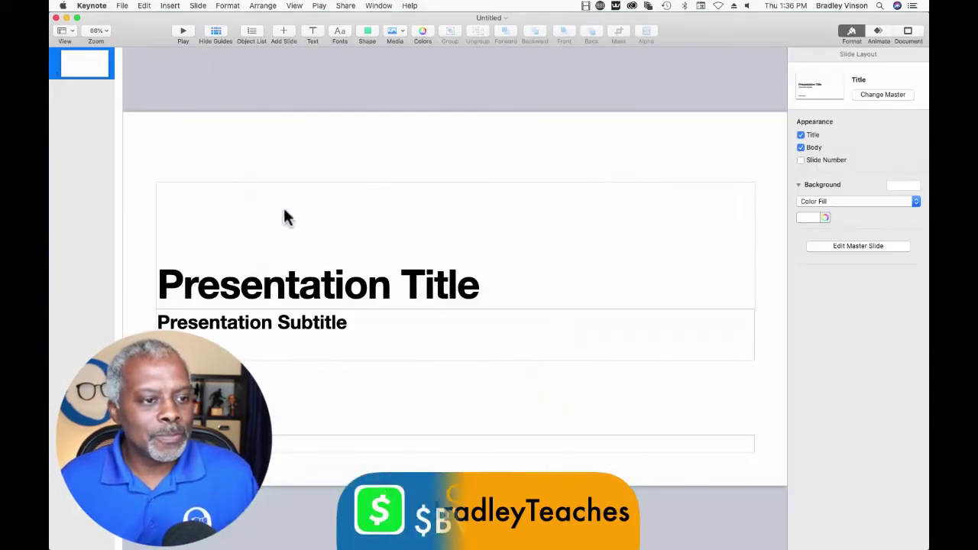
pyautogui.moveTo(292, 143); pyautogui.dragTo(529, 472)
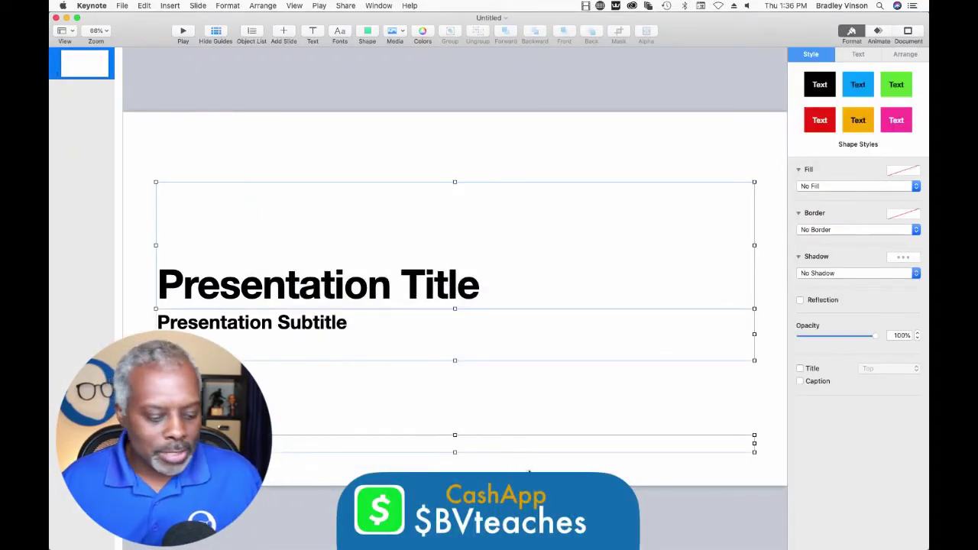
pyautogui.press('Delete')
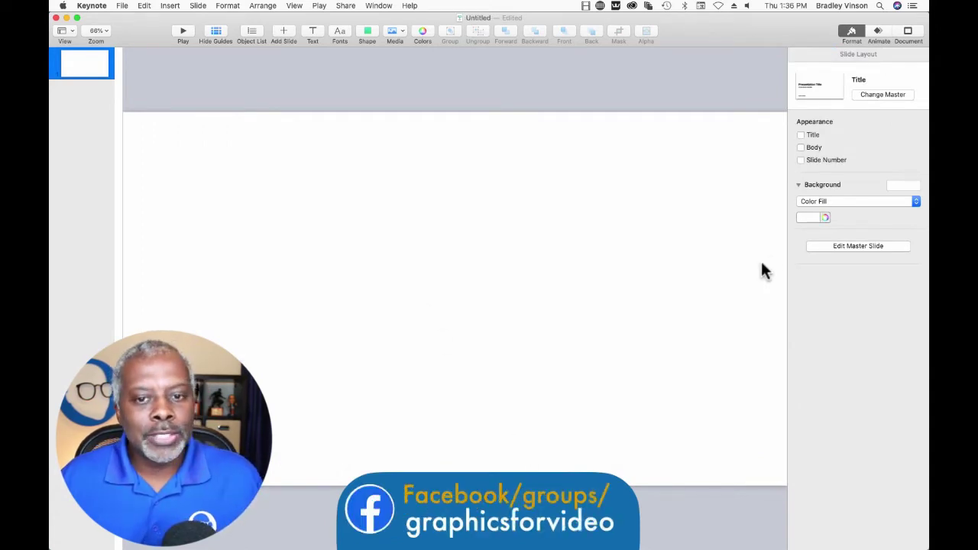
# Set the slide background to No Fill
pyautogui.click(808, 201)
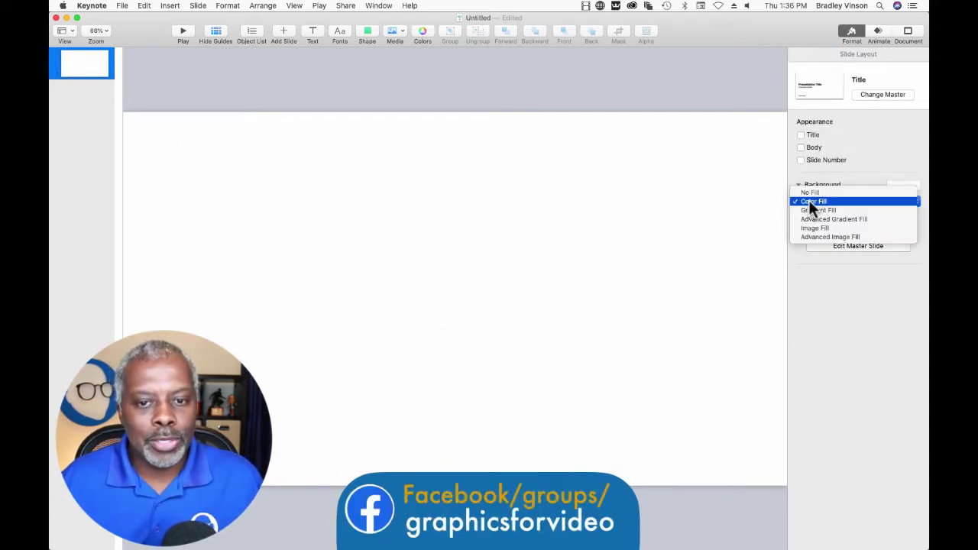
pyautogui.click(810, 191)
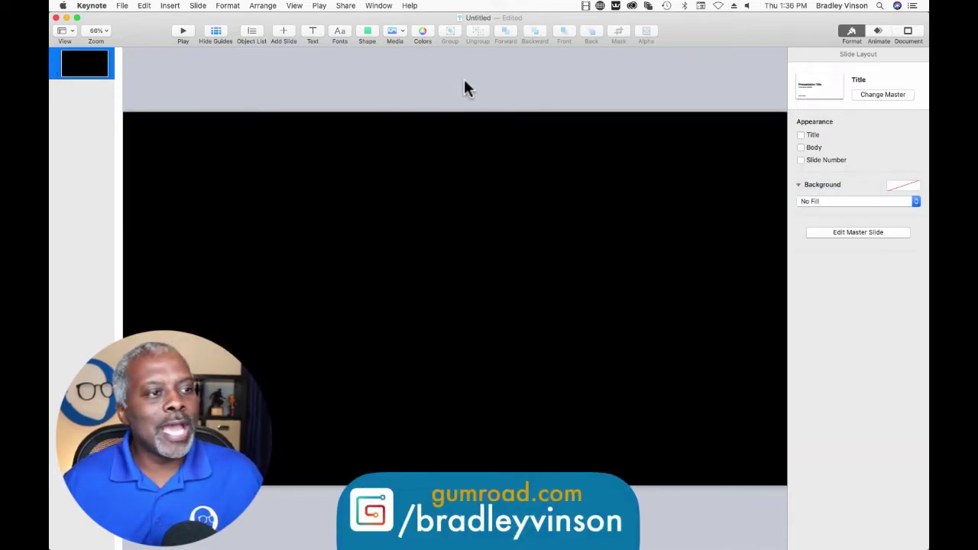
# Add a square shape with the blue shape style and stretch it to cover the entire slide
pyautogui.click(98, 32)
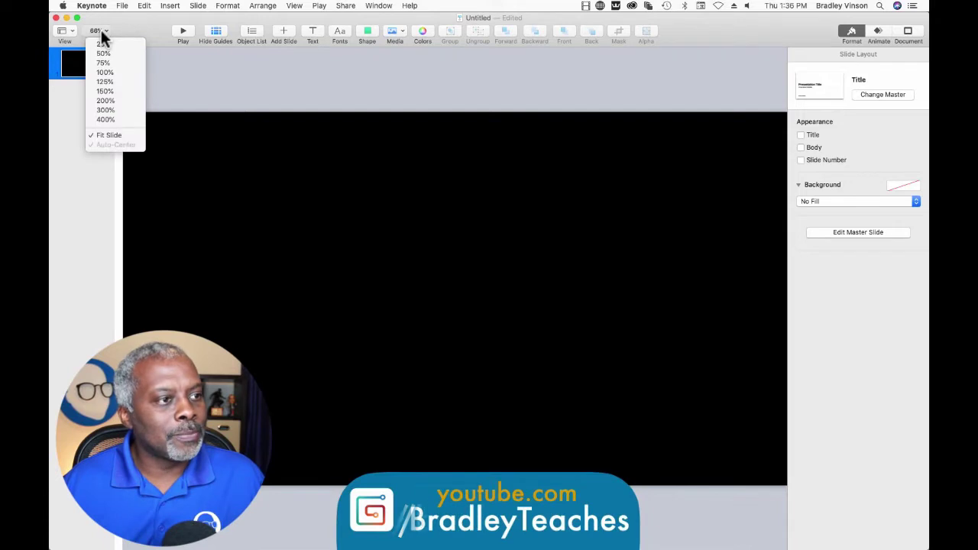
pyautogui.click(98, 51)
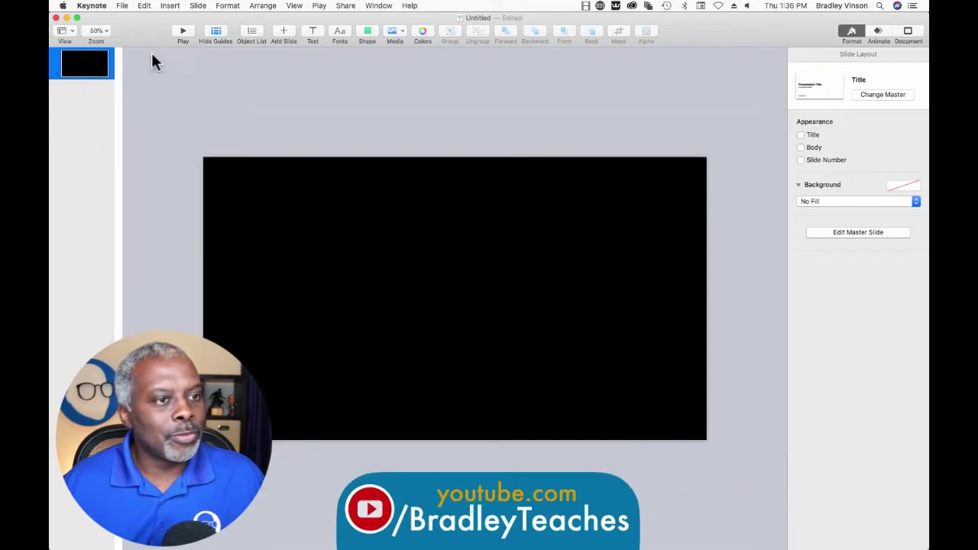
pyautogui.click(368, 33)
pyautogui.click(356, 111)
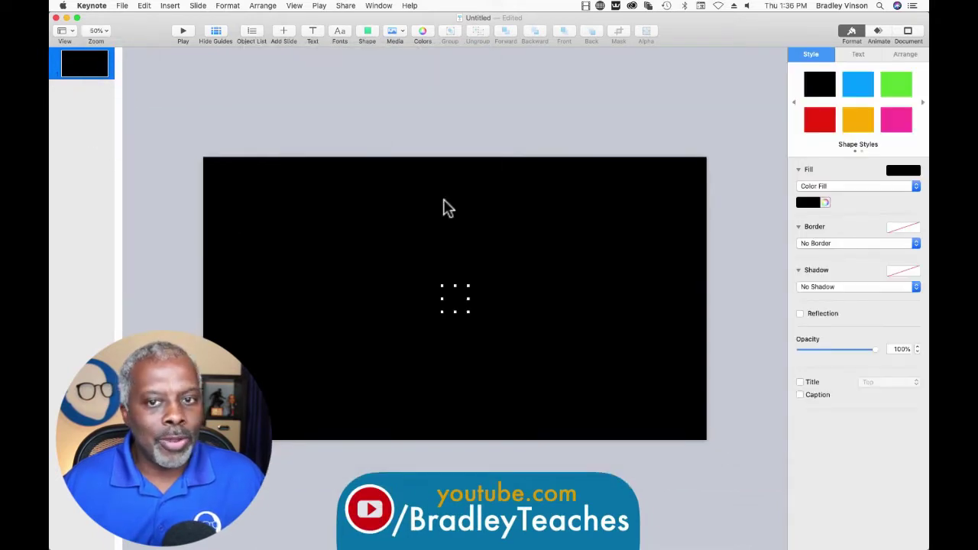
pyautogui.click(857, 87)
pyautogui.moveTo(455, 299); pyautogui.dragTo(705, 441)
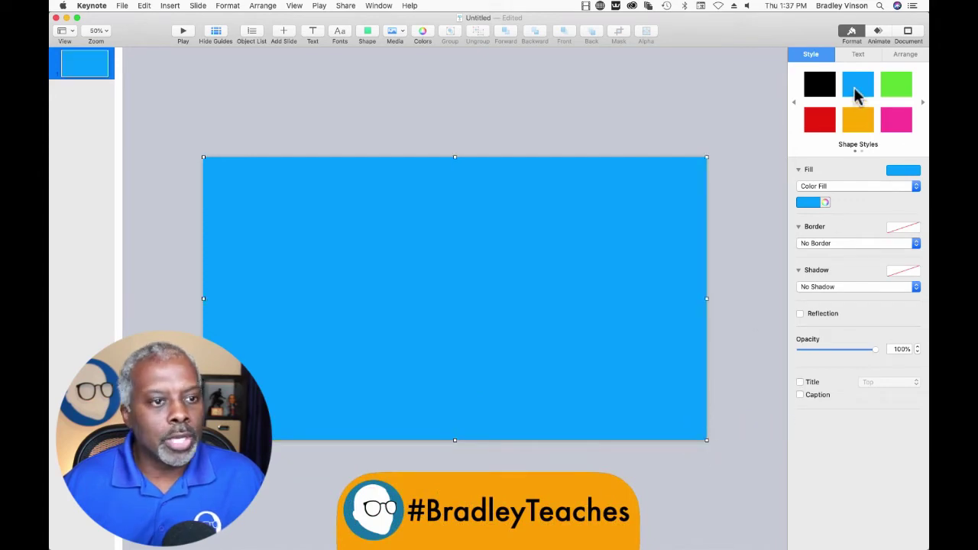
# Add a circle with the green shape style, enlarge it to nearly the slide's height and centre it on the slide
pyautogui.click(368, 33)
pyautogui.click(450, 116)
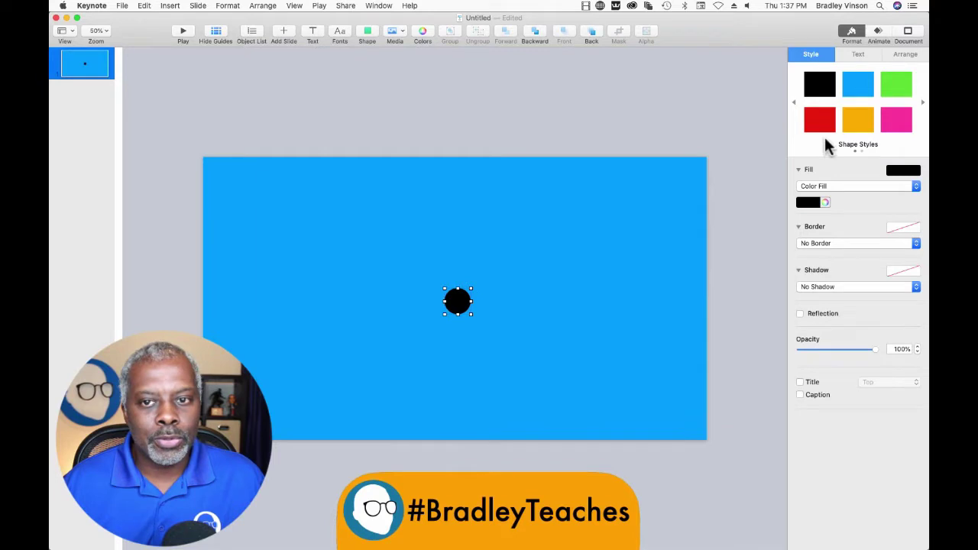
pyautogui.click(894, 88)
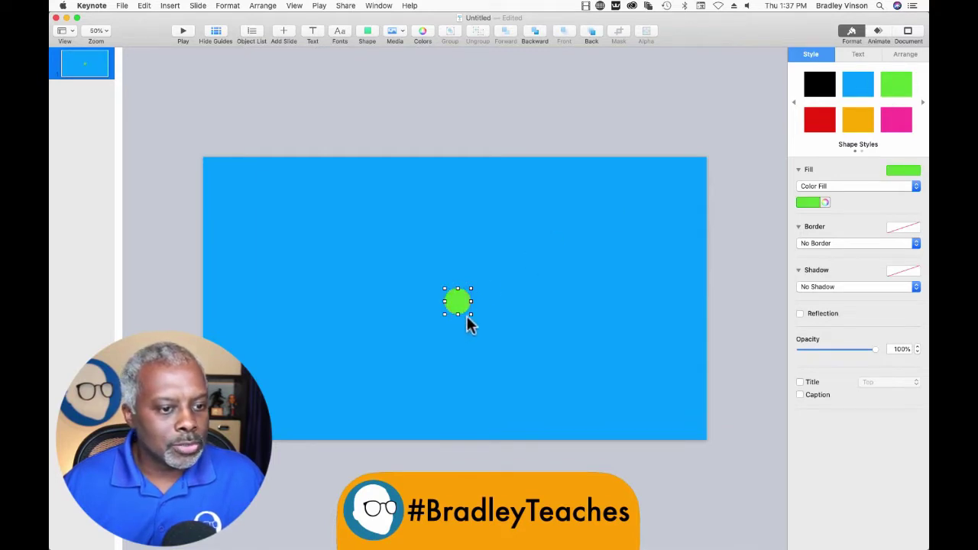
pyautogui.moveTo(471, 314); pyautogui.dragTo(619, 405)
pyautogui.moveTo(485, 345); pyautogui.dragTo(486, 350)
# Subtract the green circle from the blue rectangle to cut a round hole through it
pyautogui.moveTo(354, 120); pyautogui.dragTo(458, 191)
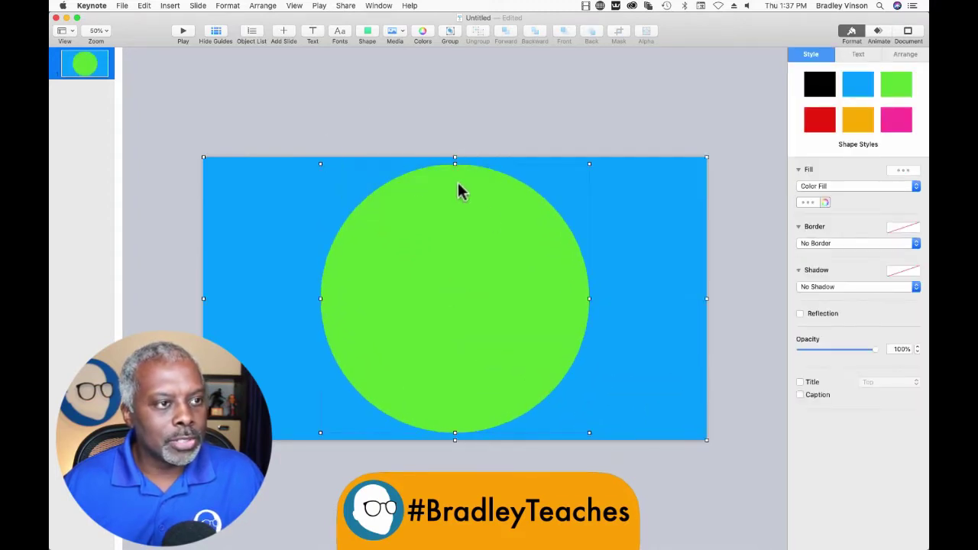
pyautogui.click(228, 6)
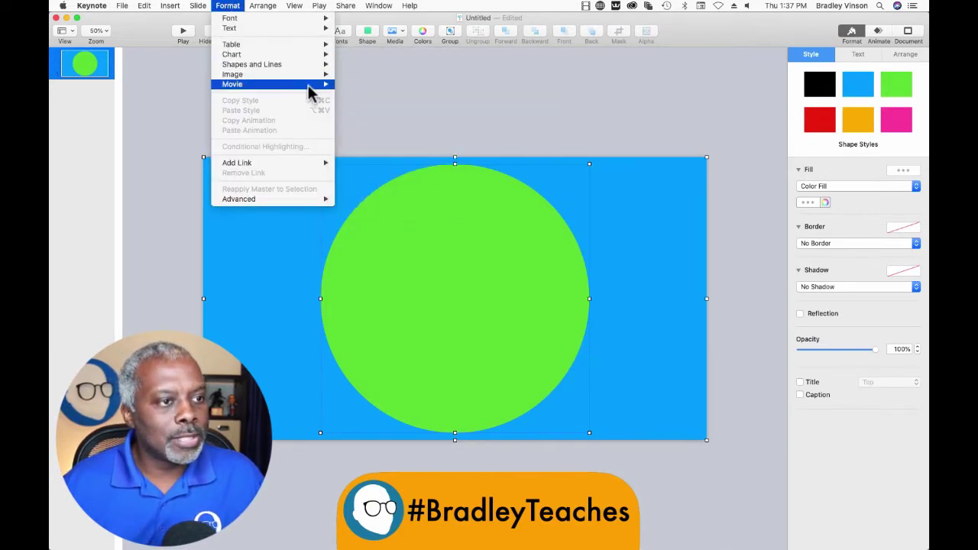
pyautogui.moveTo(295, 73)
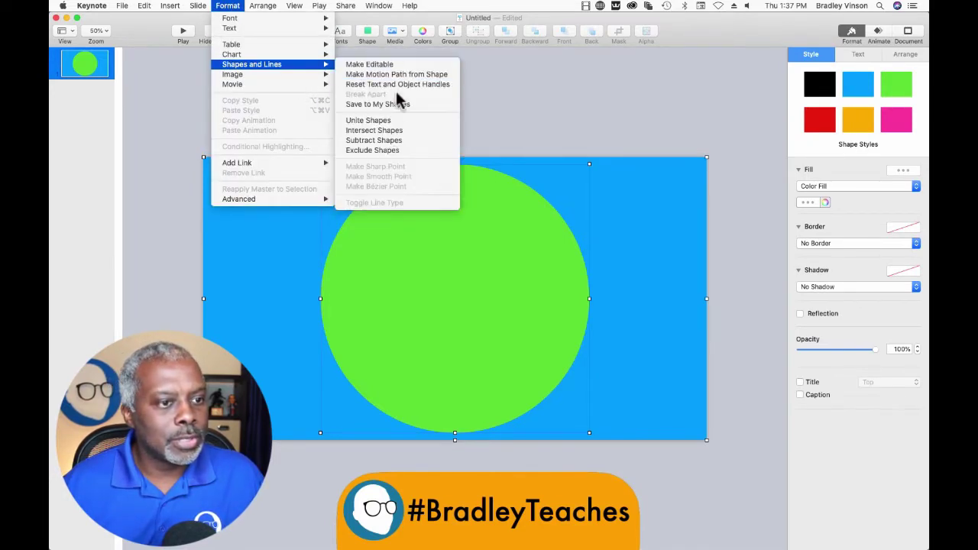
pyautogui.click(393, 142)
pyautogui.click(497, 122)
# Lower the opacity of the blue cut-out shape to 61%
pyautogui.click(608, 221)
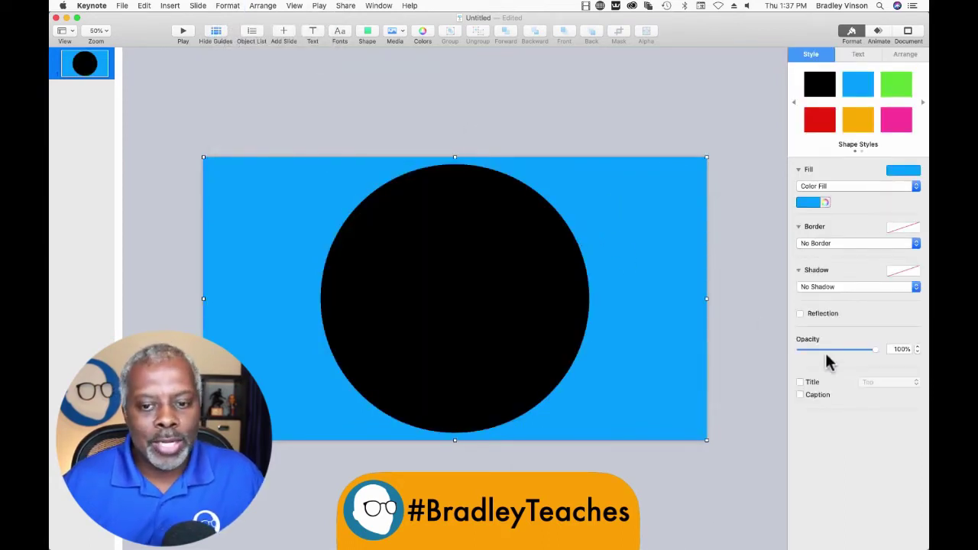
pyautogui.moveTo(875, 349); pyautogui.dragTo(844, 351)
pyautogui.click(734, 216)
# Change the fill of the blue cut-out shape to Gradient Fill
pyautogui.click(642, 200)
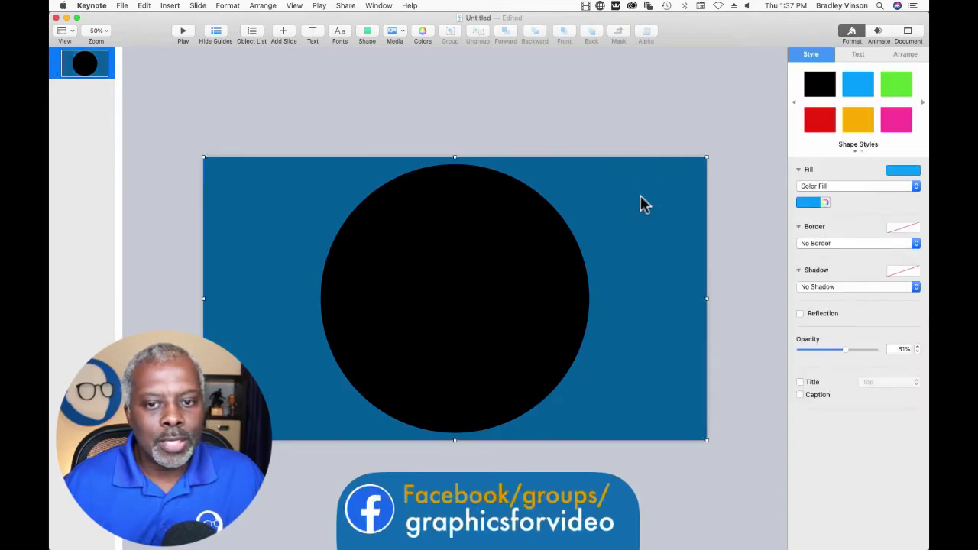
pyautogui.click(803, 203)
pyautogui.click(778, 184)
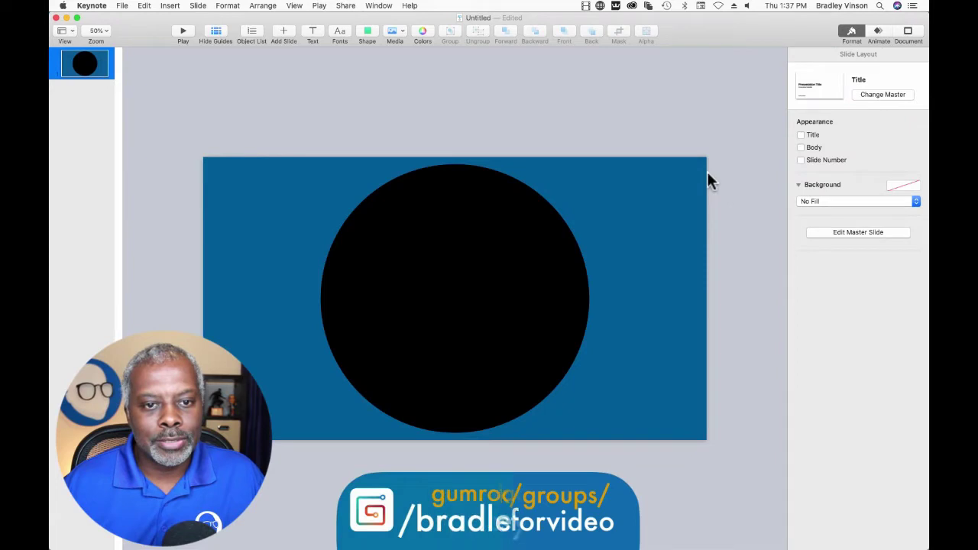
pyautogui.click(694, 197)
pyautogui.click(805, 191)
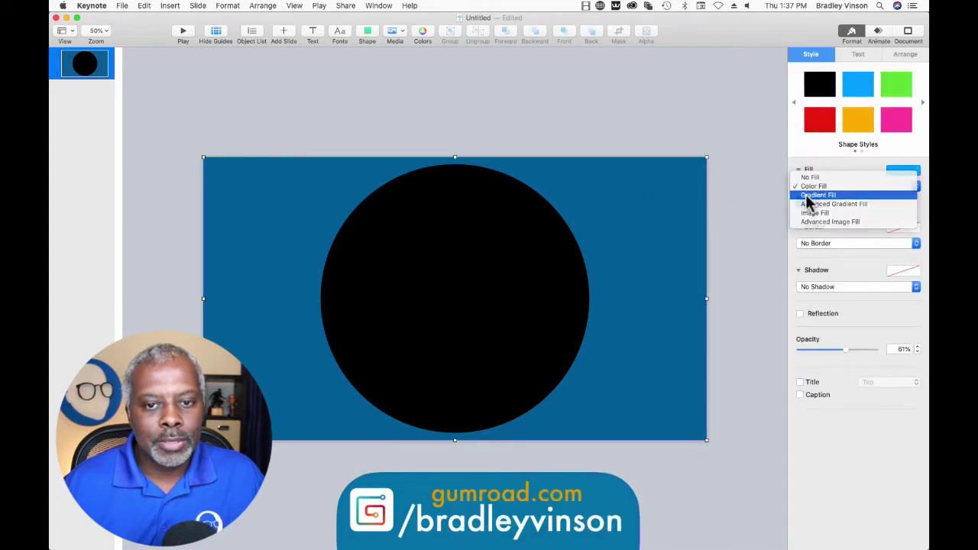
pyautogui.click(806, 194)
pyautogui.click(752, 150)
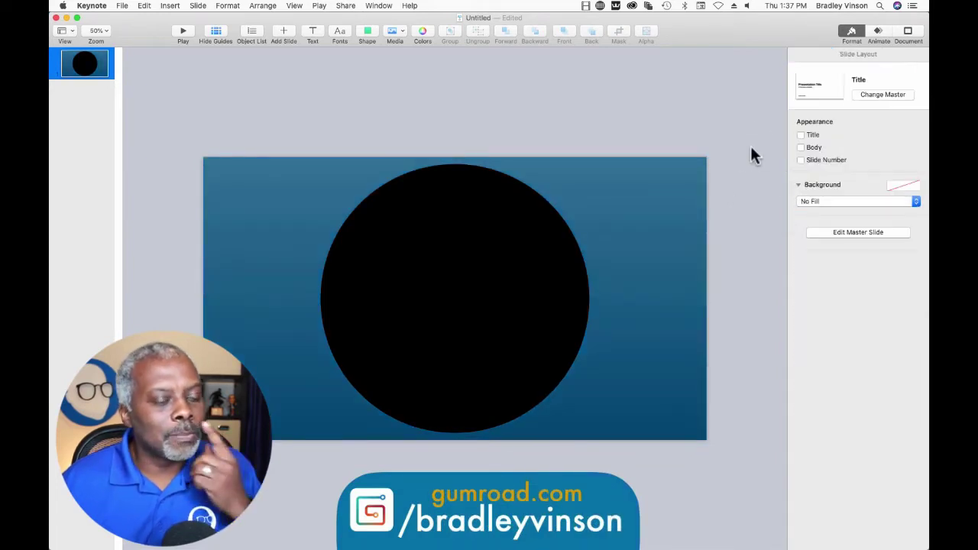
# Add a second green circle about 906 pt across and centre it inside the round cut-out
pyautogui.click(365, 30)
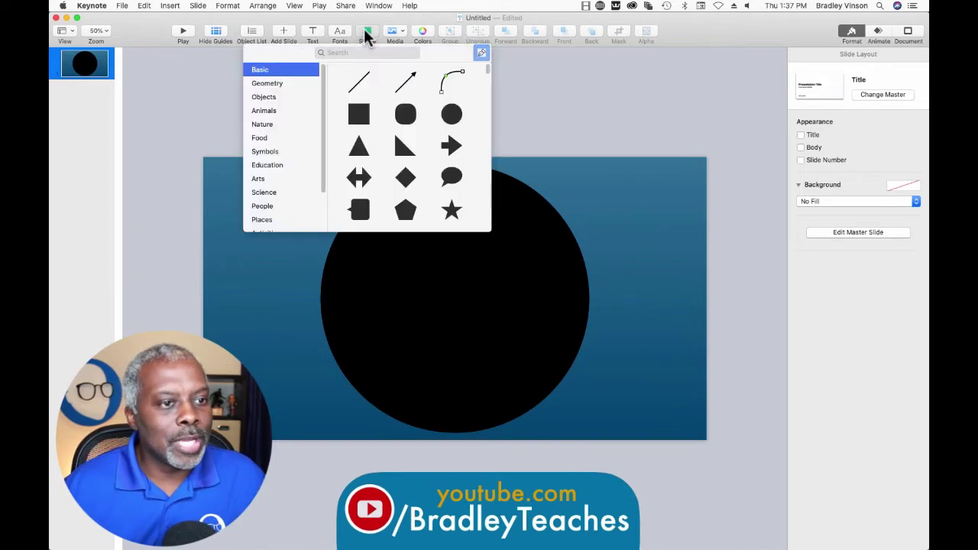
pyautogui.click(452, 115)
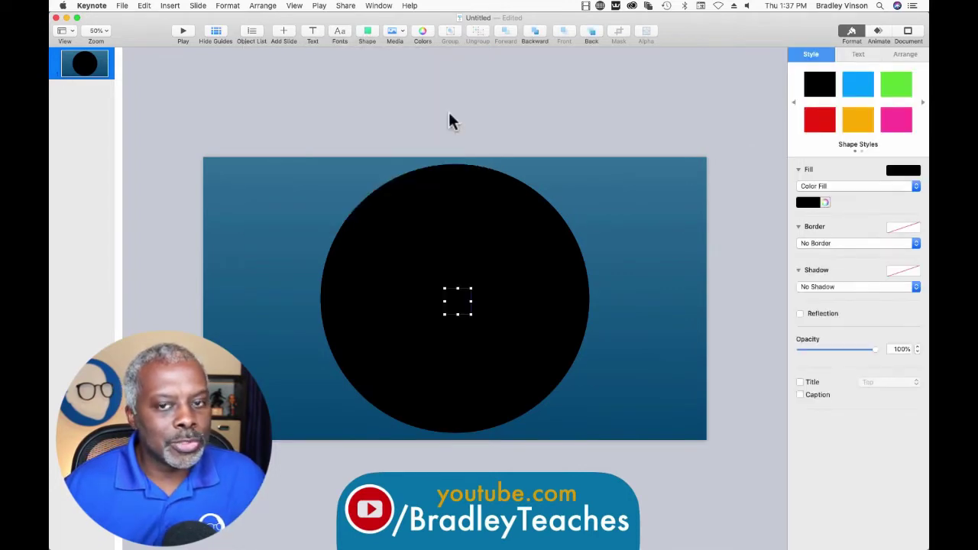
pyautogui.click(896, 90)
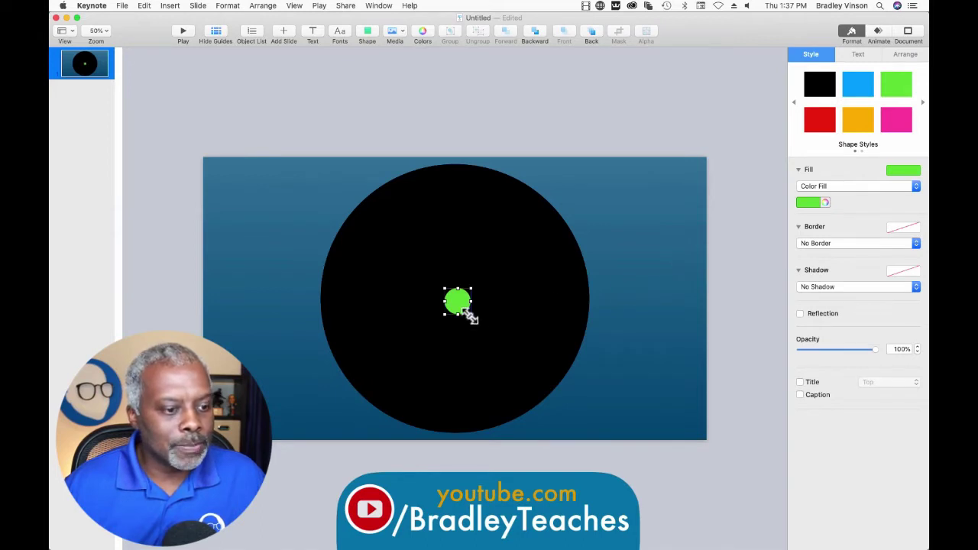
pyautogui.moveTo(470, 314); pyautogui.dragTo(586, 410)
pyautogui.moveTo(535, 360); pyautogui.dragTo(535, 367)
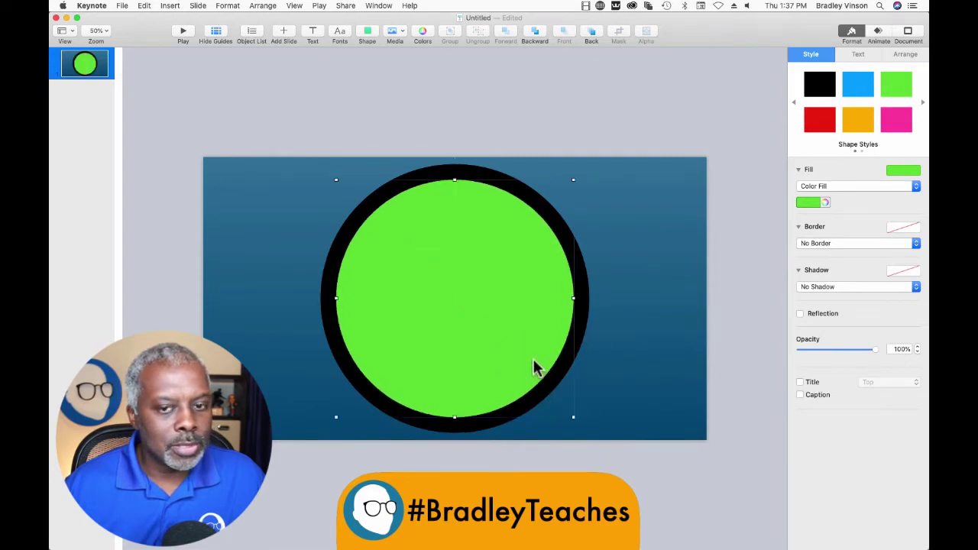
# Set the inner circle to No Fill and give it a white line border
pyautogui.click(803, 187)
pyautogui.click(806, 177)
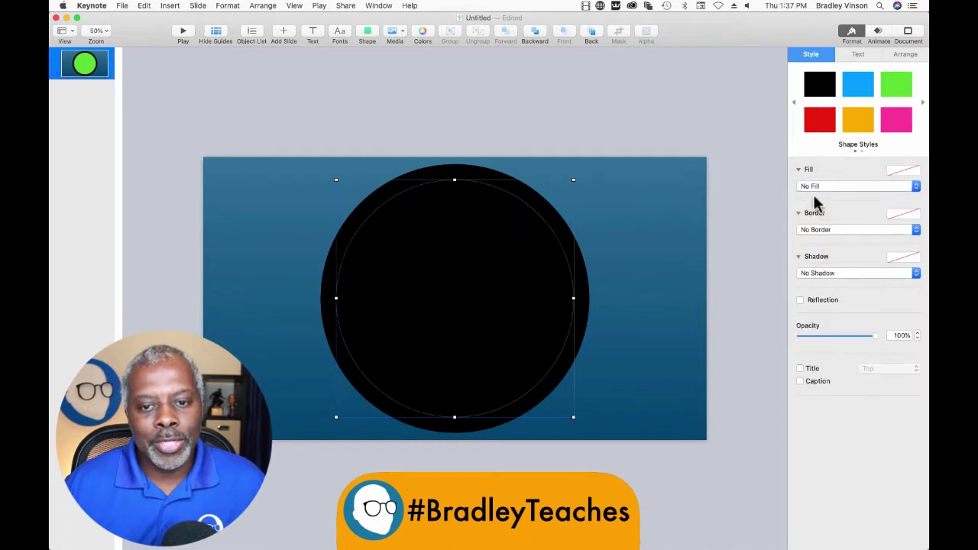
pyautogui.click(832, 232)
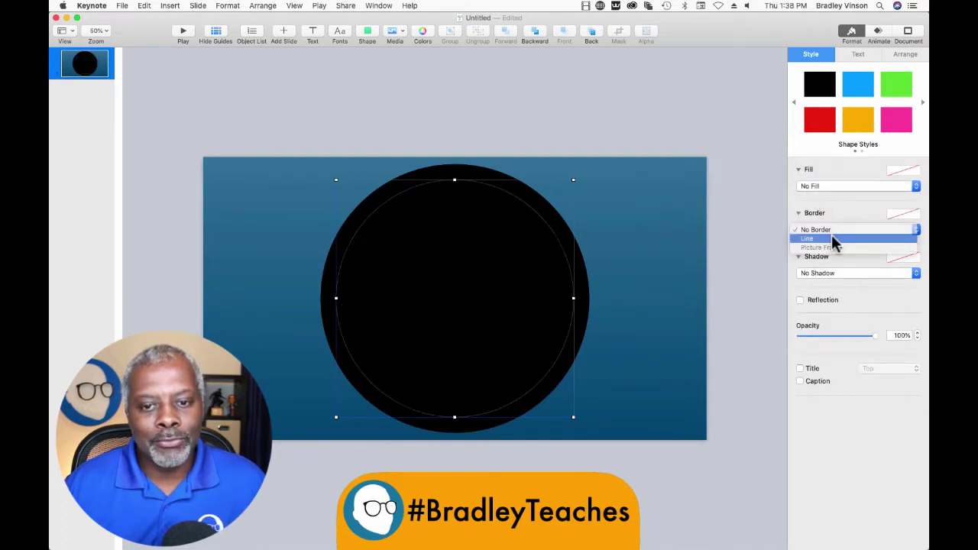
pyautogui.click(832, 239)
pyautogui.click(849, 245)
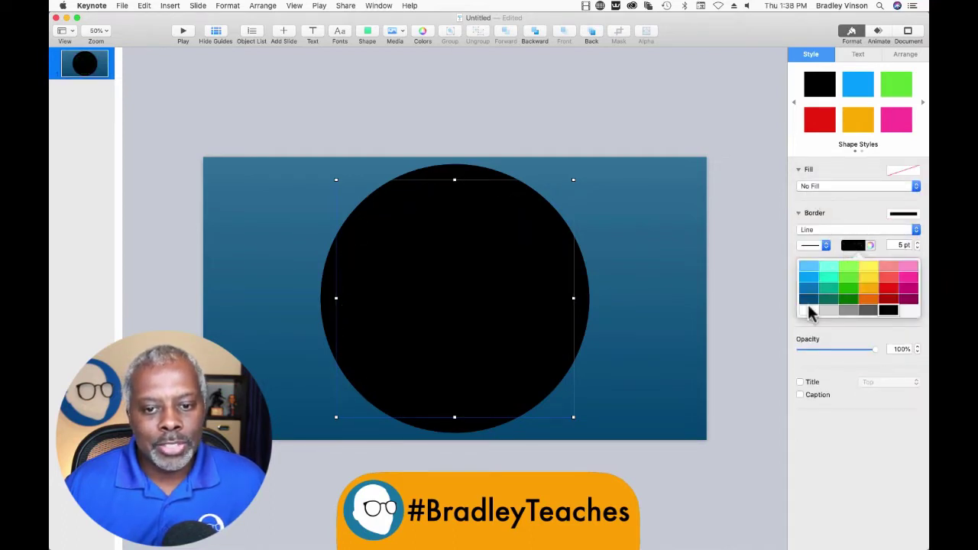
pyautogui.click(808, 310)
# Increase the inner circle's border width to 27 pt
pyautogui.click(917, 243)
pyautogui.click(917, 243)
pyautogui.click(917, 242)
pyautogui.click(917, 242)
pyautogui.click(917, 242)
pyautogui.click(917, 242)
pyautogui.click(917, 242)
pyautogui.click(917, 242)
pyautogui.click(917, 242)
pyautogui.click(917, 242)
pyautogui.click(917, 242)
pyautogui.click(917, 242)
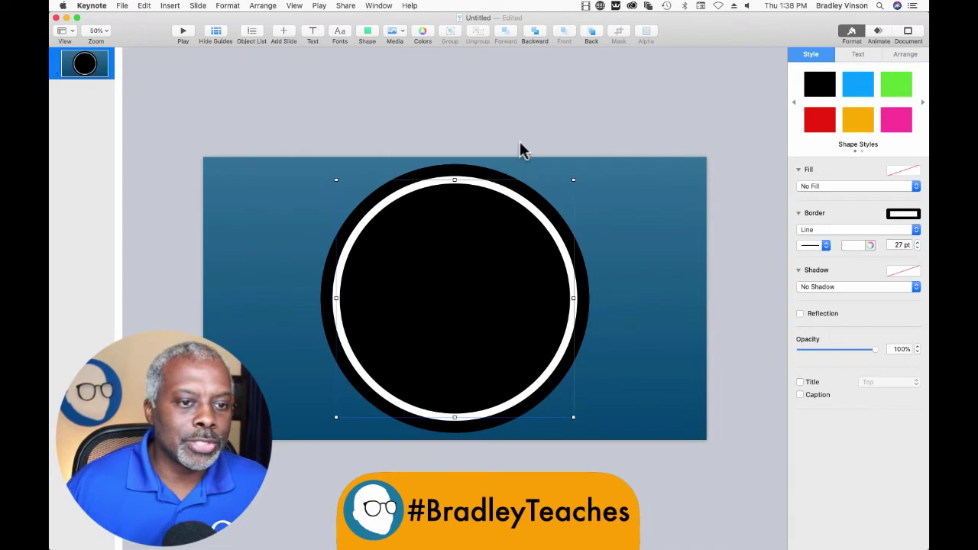
pyautogui.click(535, 110)
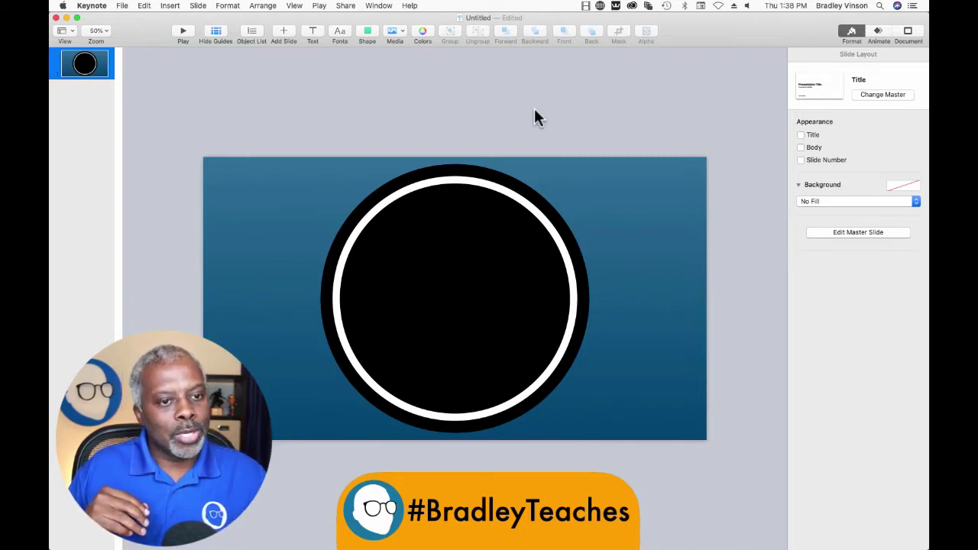
# Add a Line Draw build-in effect to the white ring
pyautogui.click(501, 197)
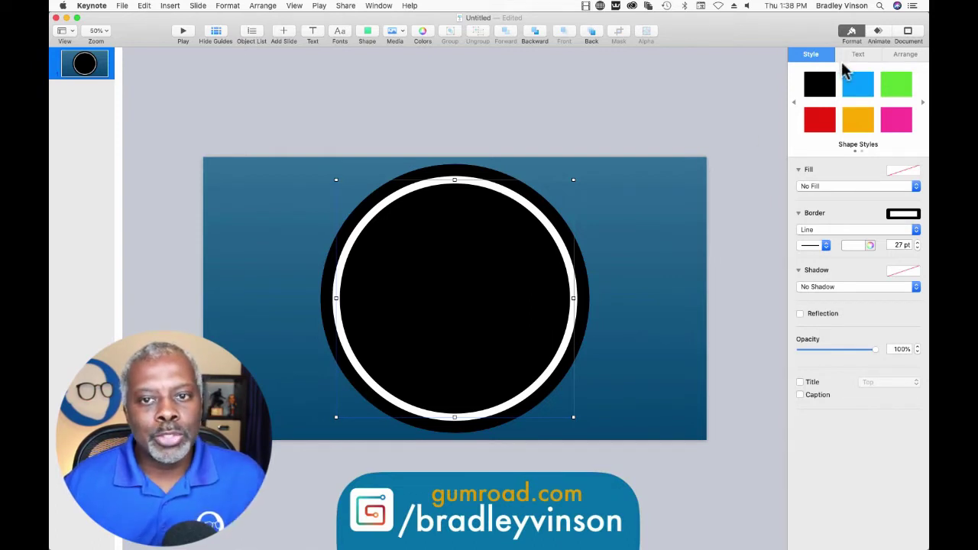
pyautogui.click(878, 34)
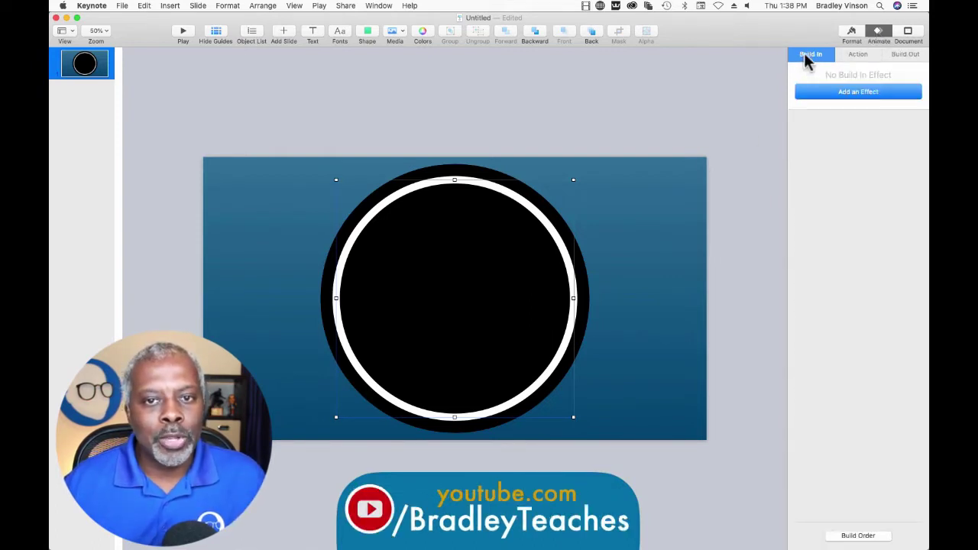
pyautogui.click(838, 98)
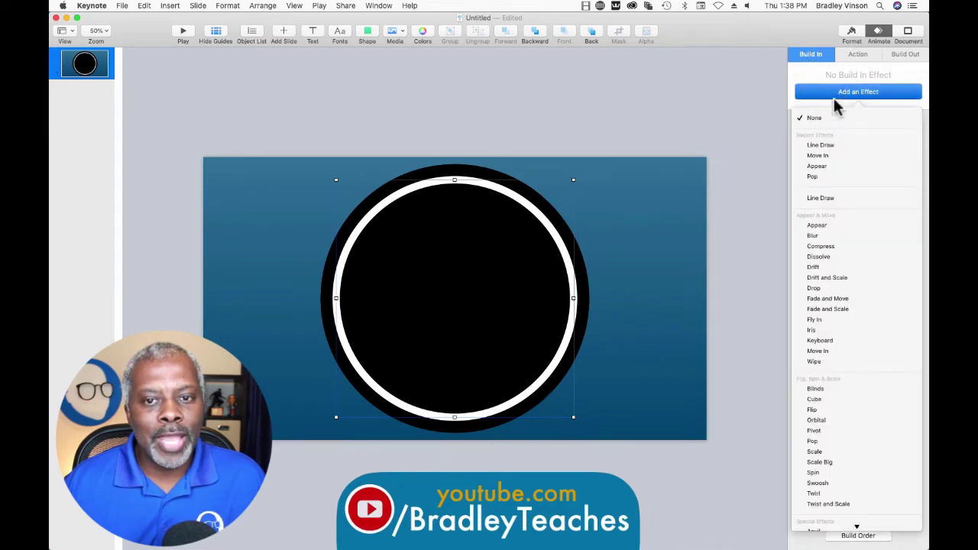
pyautogui.click(817, 144)
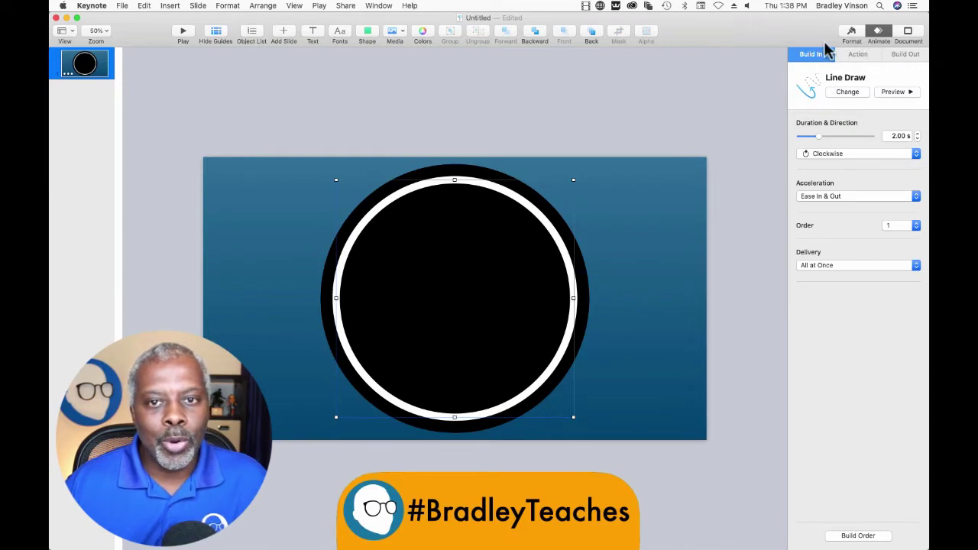
# Rotate the white ring to an angle of 45°
pyautogui.click(850, 36)
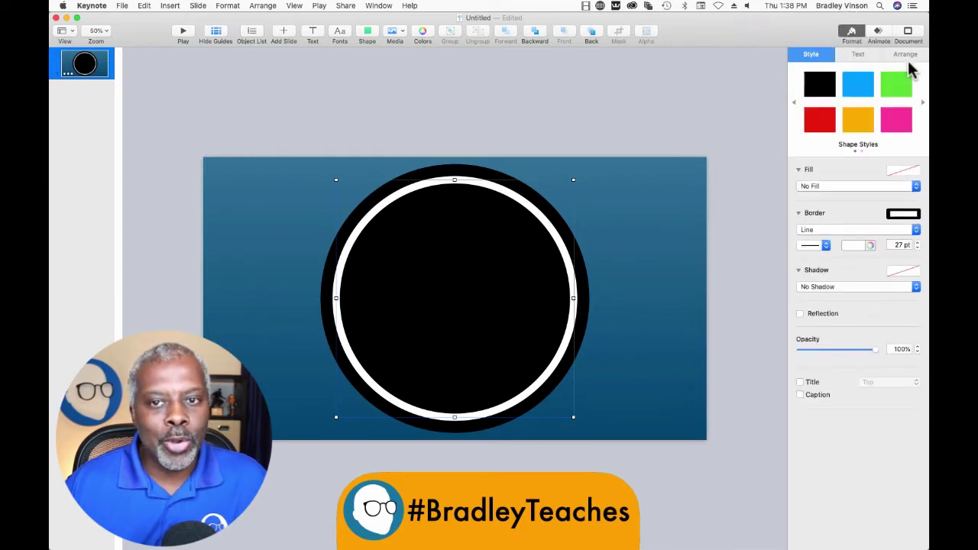
pyautogui.click(906, 55)
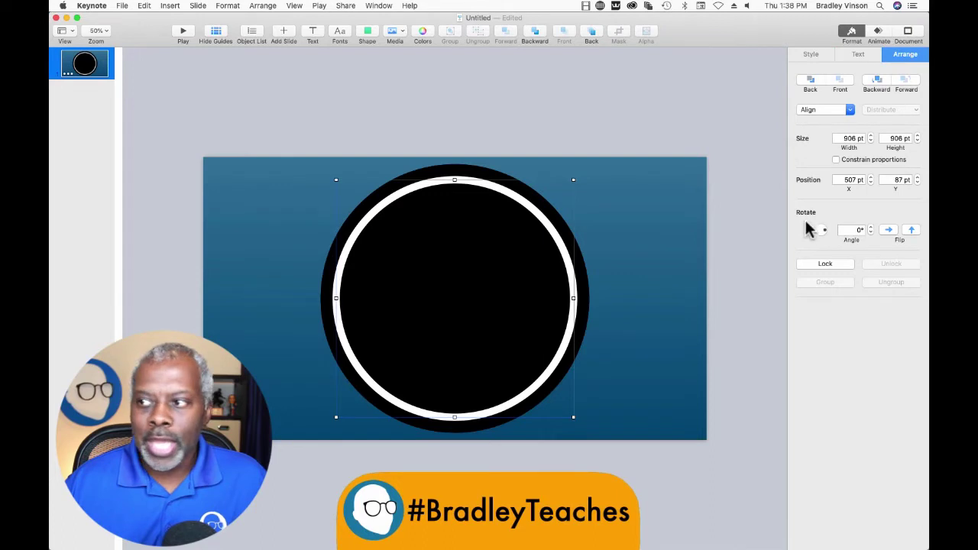
pyautogui.click(854, 230)
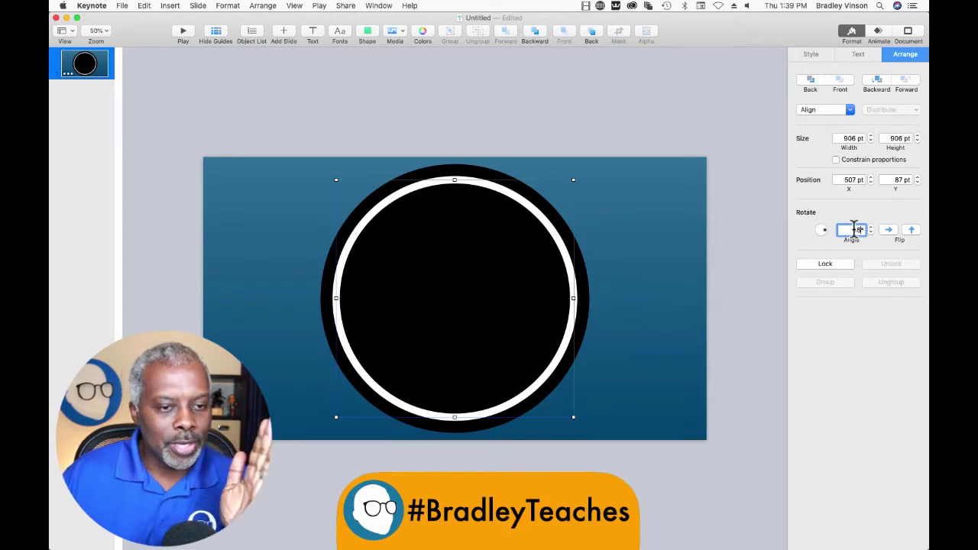
pyautogui.press('Return')
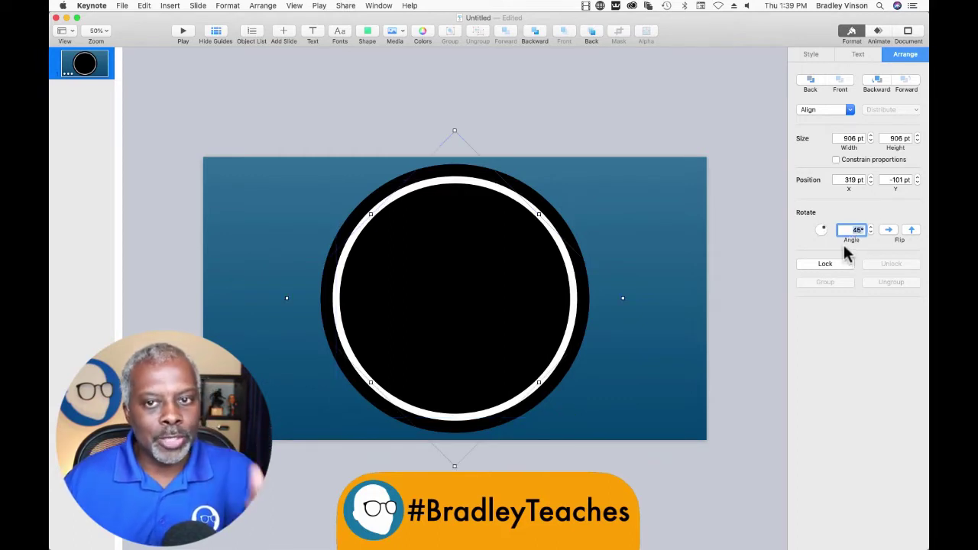
# Open the build order and preview the ring's Line Draw animation
pyautogui.click(878, 34)
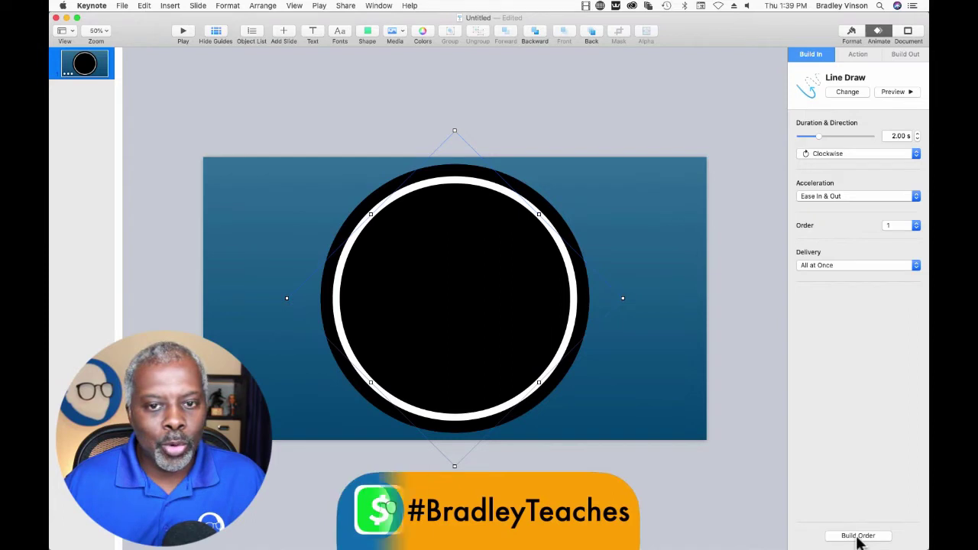
pyautogui.click(859, 537)
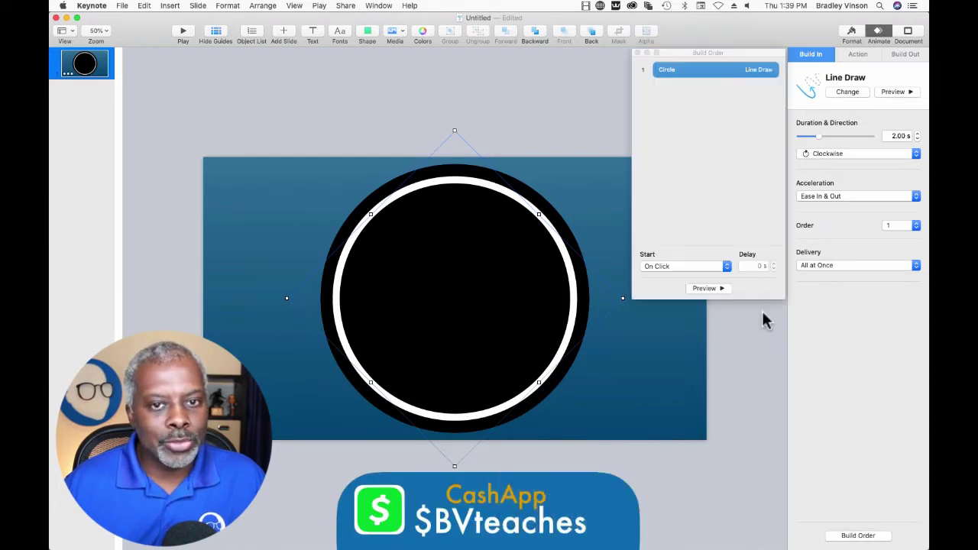
pyautogui.click(707, 289)
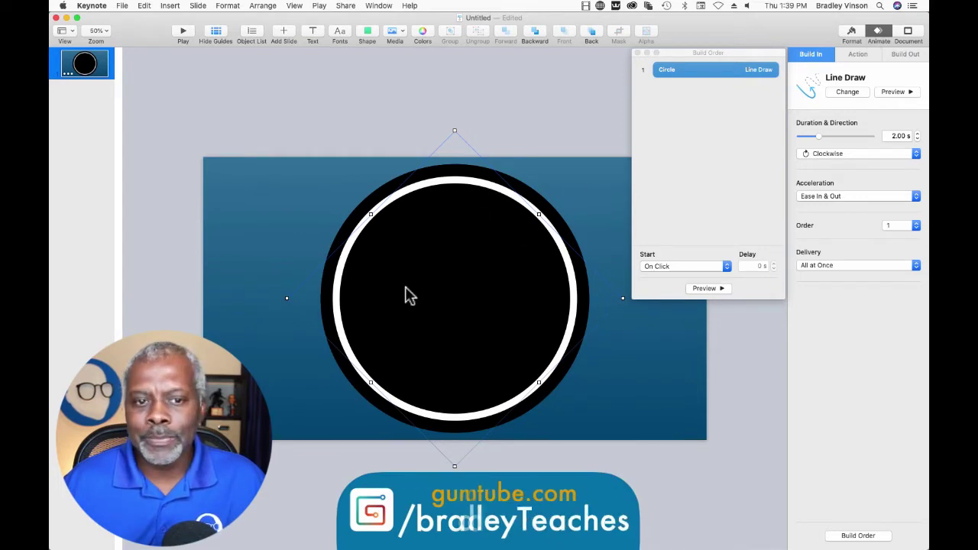
# Set the ring's Line Draw acceleration to None and its duration to 5 seconds, and preview the result
pyautogui.click(823, 199)
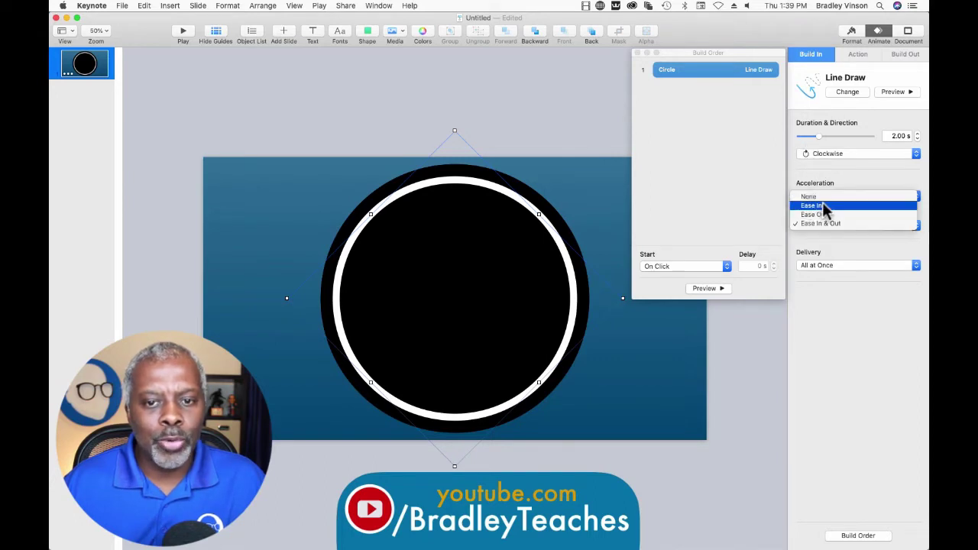
pyautogui.click(822, 199)
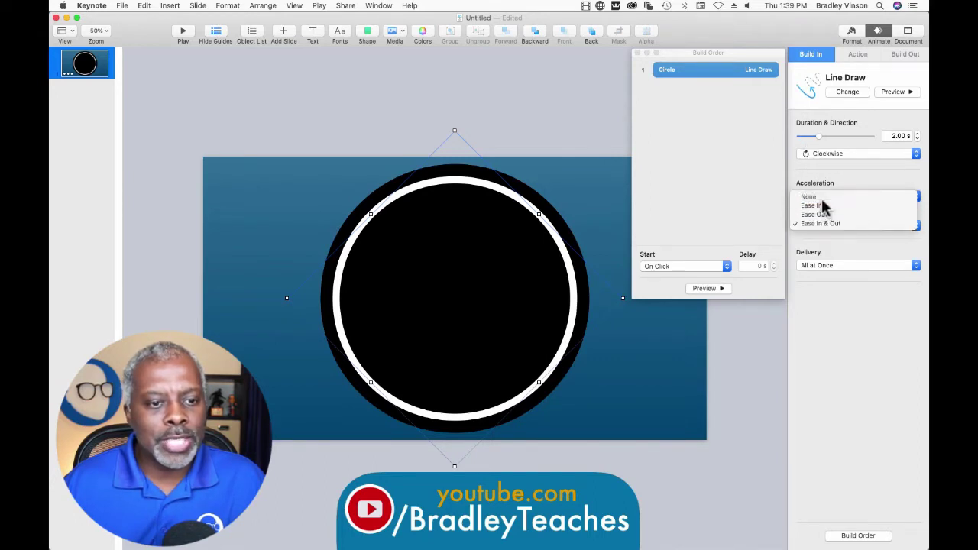
pyautogui.click(918, 133)
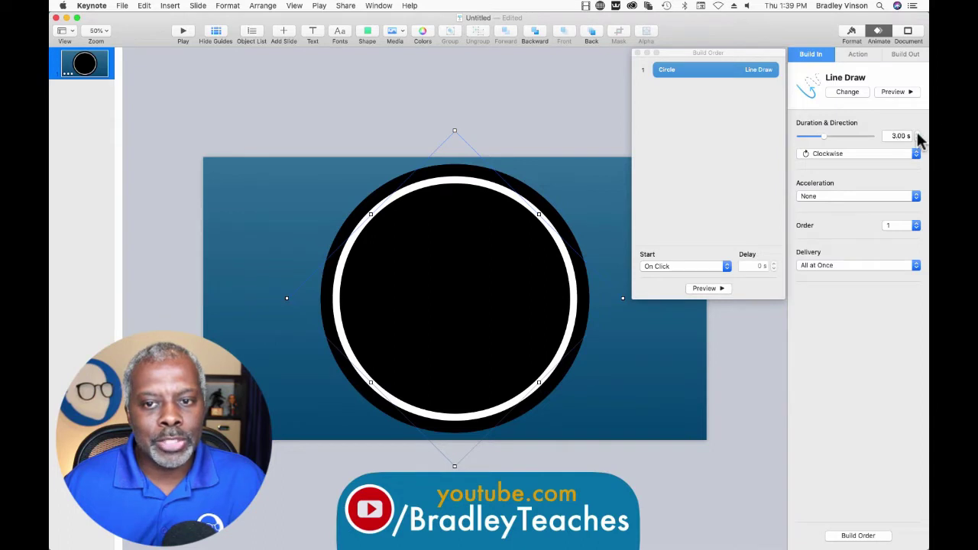
pyautogui.click(918, 135)
pyautogui.click(918, 136)
pyautogui.click(918, 135)
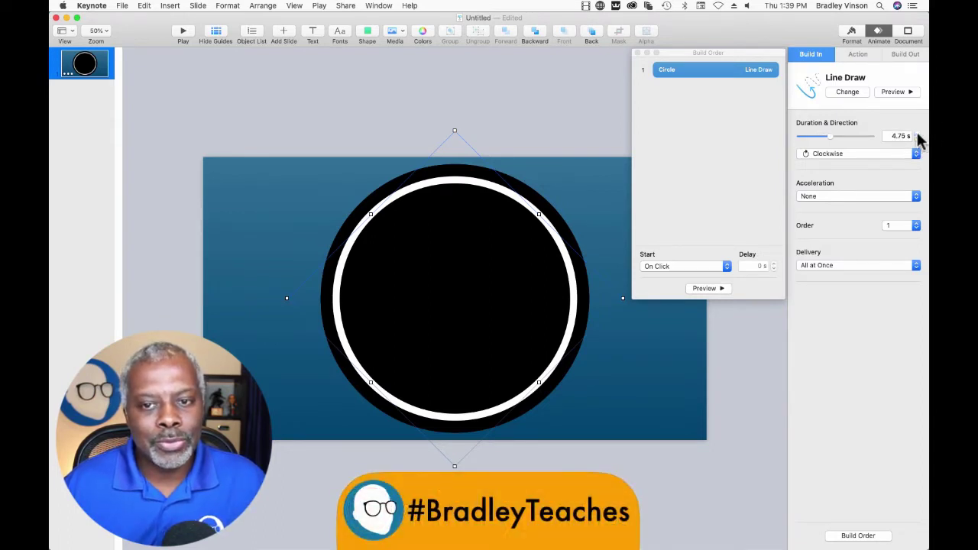
pyautogui.click(553, 95)
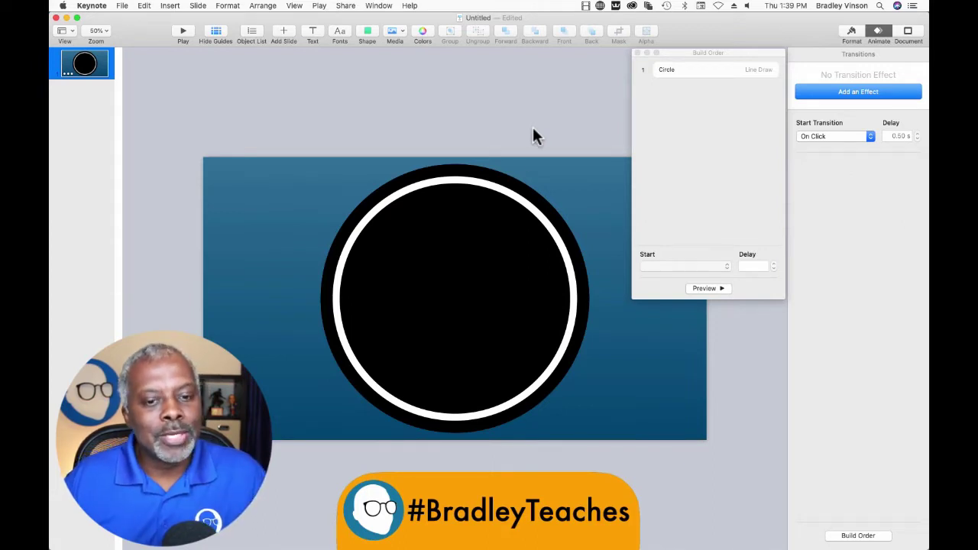
pyautogui.click(697, 289)
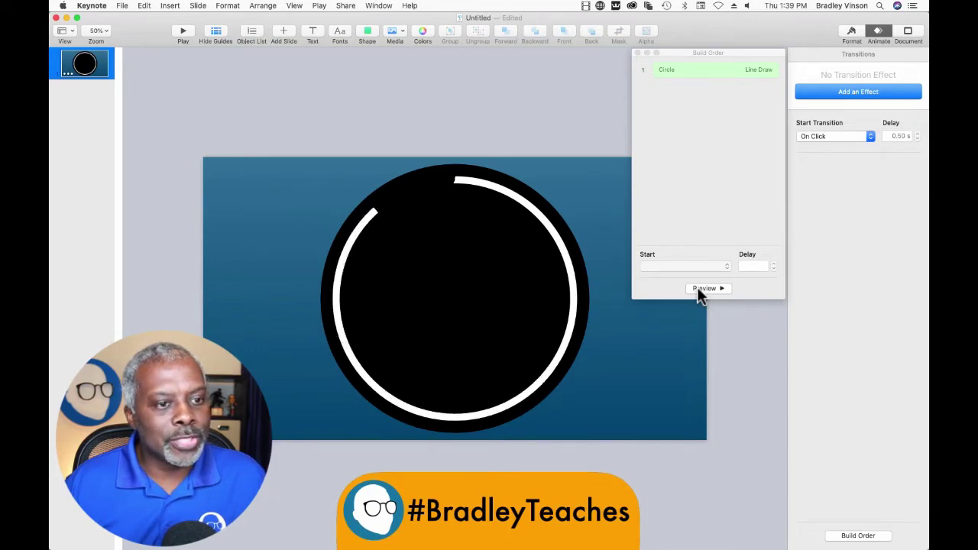
# Show the object list and duplicate the ring twice in place to have three identical circles
pyautogui.click(250, 32)
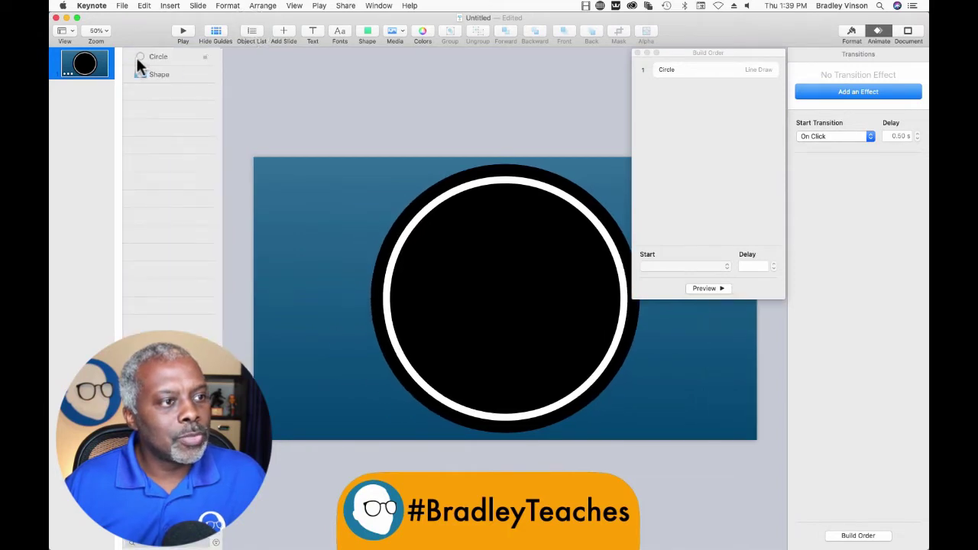
pyautogui.click(158, 55)
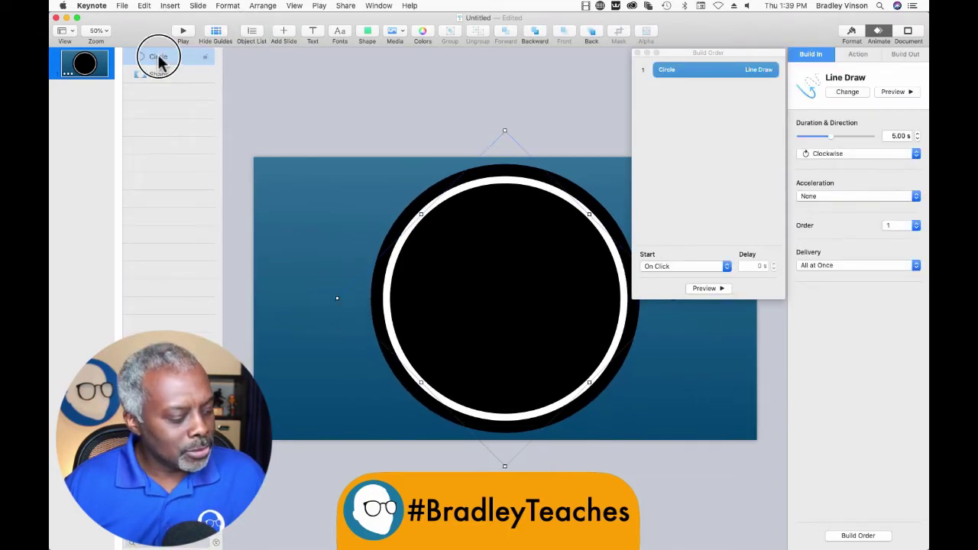
pyautogui.moveTo(159, 61); pyautogui.dragTo(160, 84)
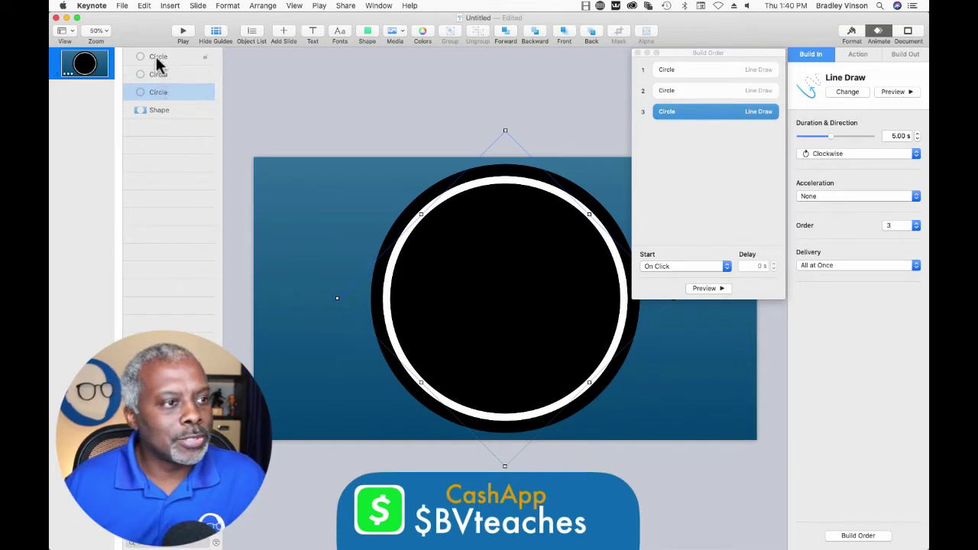
# Rename the three circles in the object list as 3, 2 and 1, from the topmost one down
pyautogui.click(156, 61)
pyautogui.doubleClick(157, 58)
pyautogui.write('3')
pyautogui.doubleClick(157, 74)
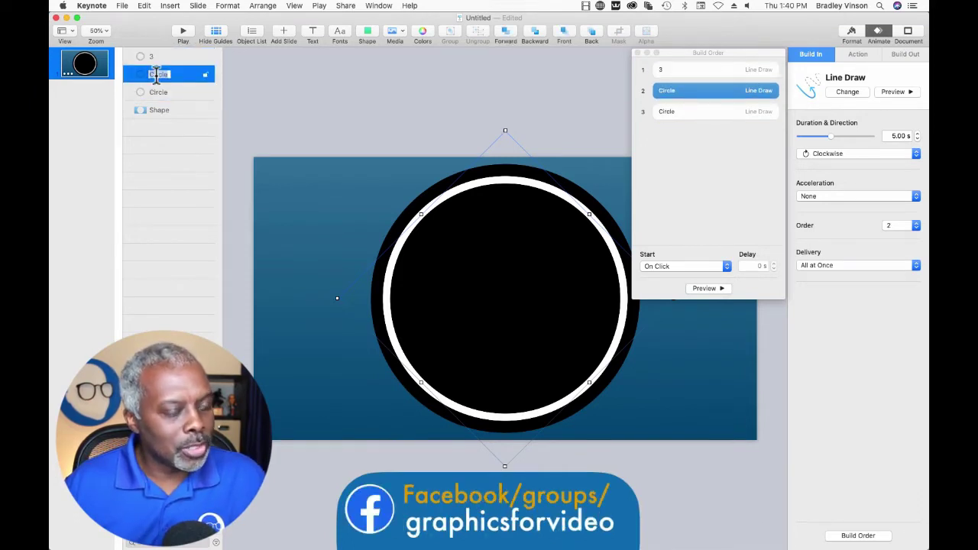
pyautogui.write('2')
pyautogui.doubleClick(154, 91)
pyautogui.write('1')
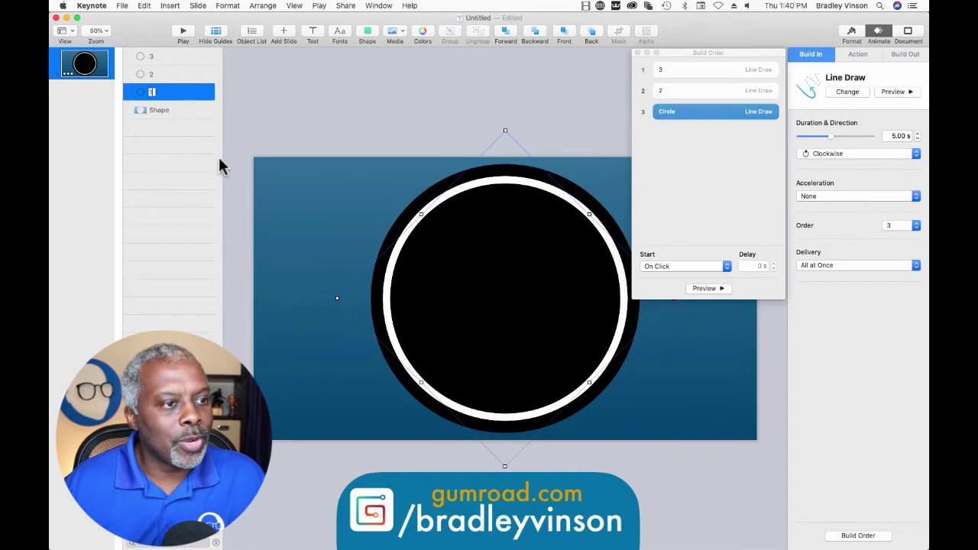
pyautogui.click(224, 104)
# Change the border colour of ring 2 to red
pyautogui.click(148, 93)
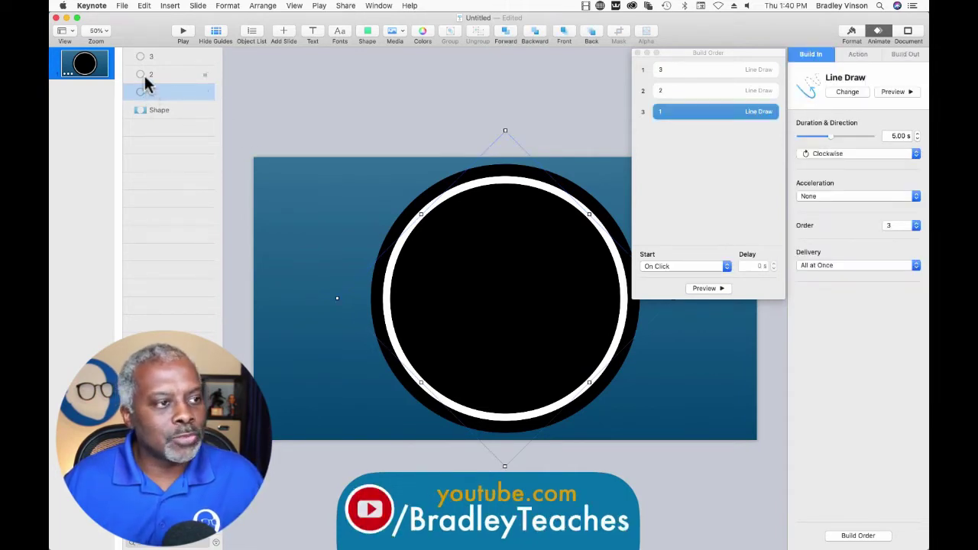
pyautogui.click(145, 74)
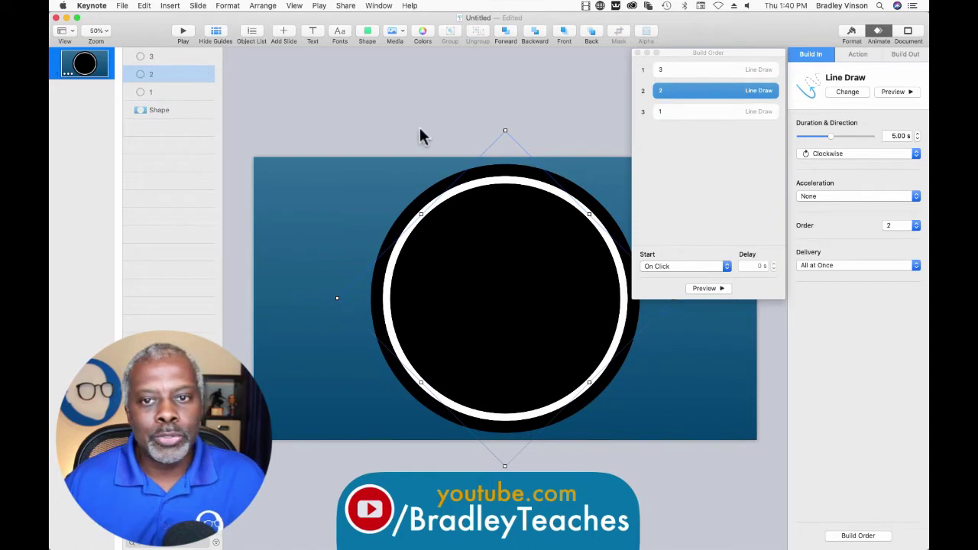
pyautogui.click(850, 33)
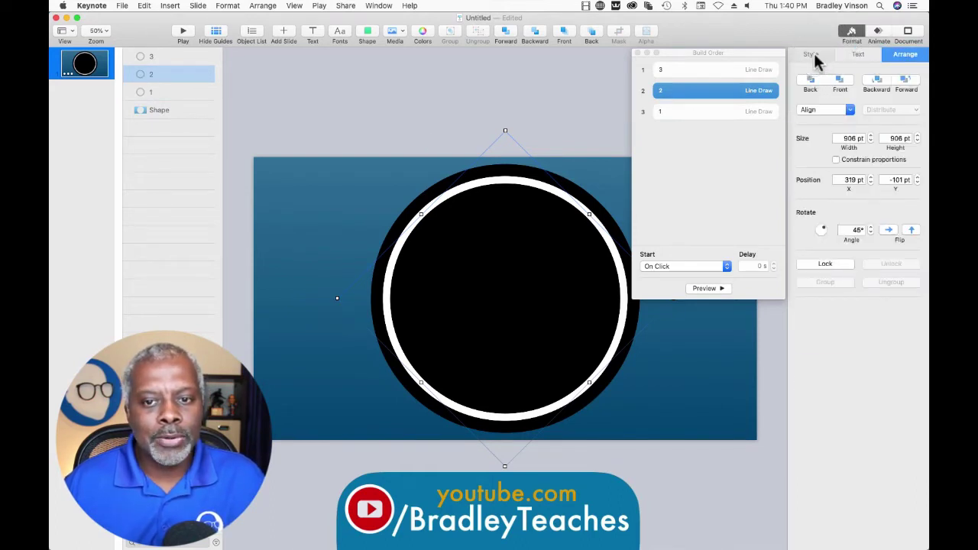
pyautogui.click(815, 58)
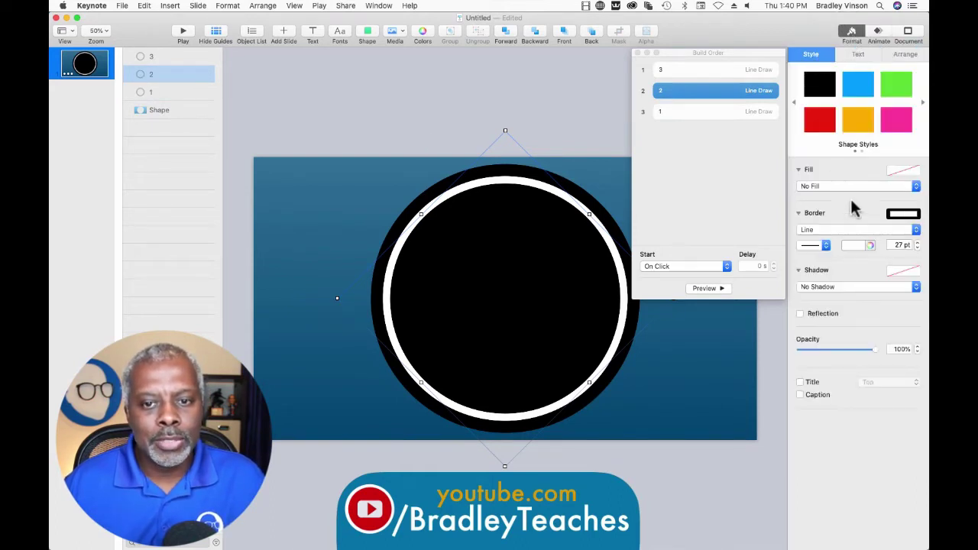
pyautogui.click(850, 246)
pyautogui.click(887, 290)
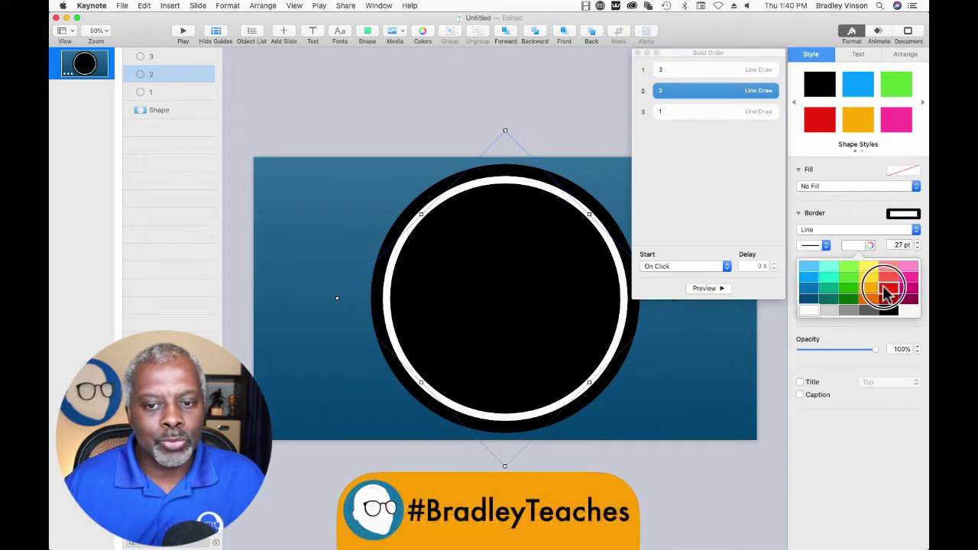
# Change the border colour of ring 3 to green and deselect it
pyautogui.click(158, 59)
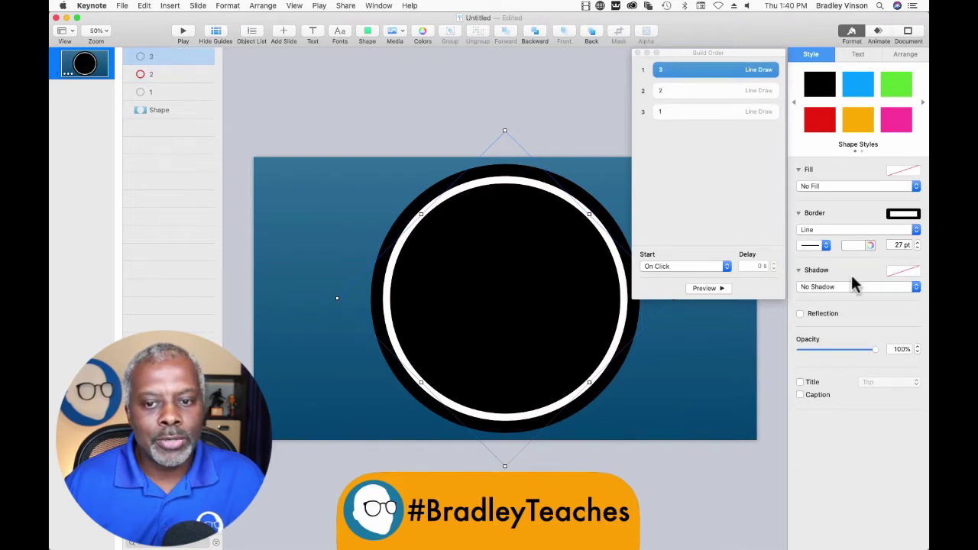
pyautogui.click(850, 246)
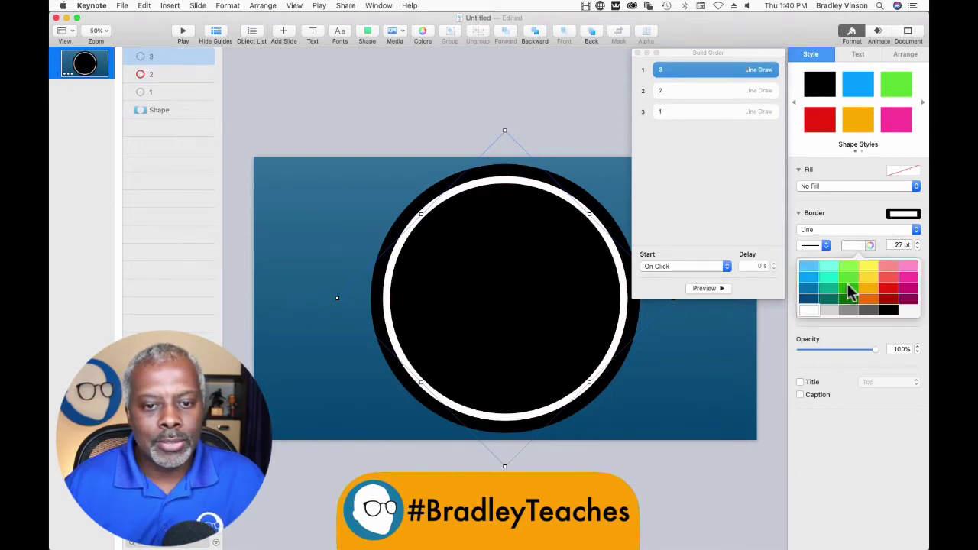
pyautogui.click(848, 287)
pyautogui.click(413, 125)
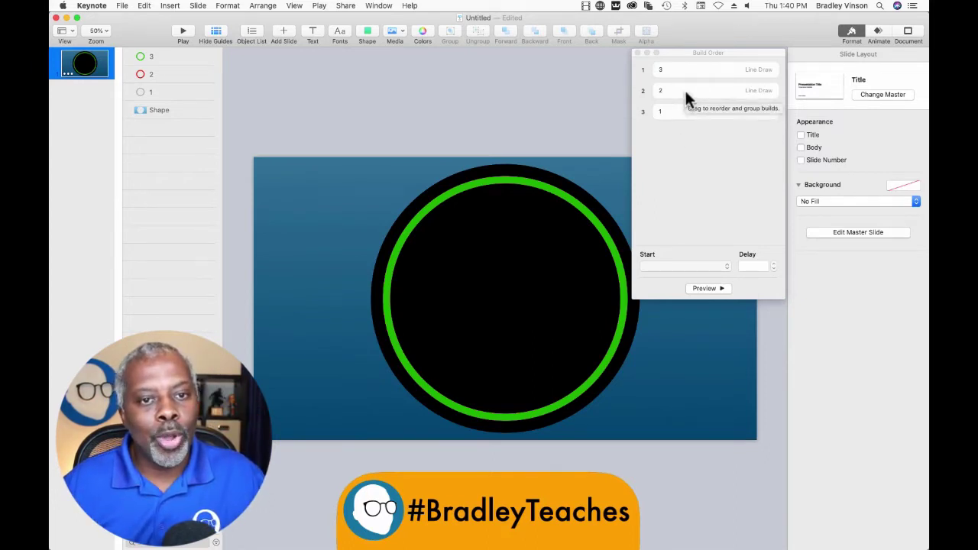
# Reorder the Line Draw builds so the rings animate in the order 1, 2, 3
pyautogui.moveTo(685, 90)
pyautogui.mouseDown()
pyautogui.moveTo(688, 140)
pyautogui.moveTo(685, 108)
pyautogui.mouseUp()
pyautogui.moveTo(686, 69); pyautogui.dragTo(686, 142)
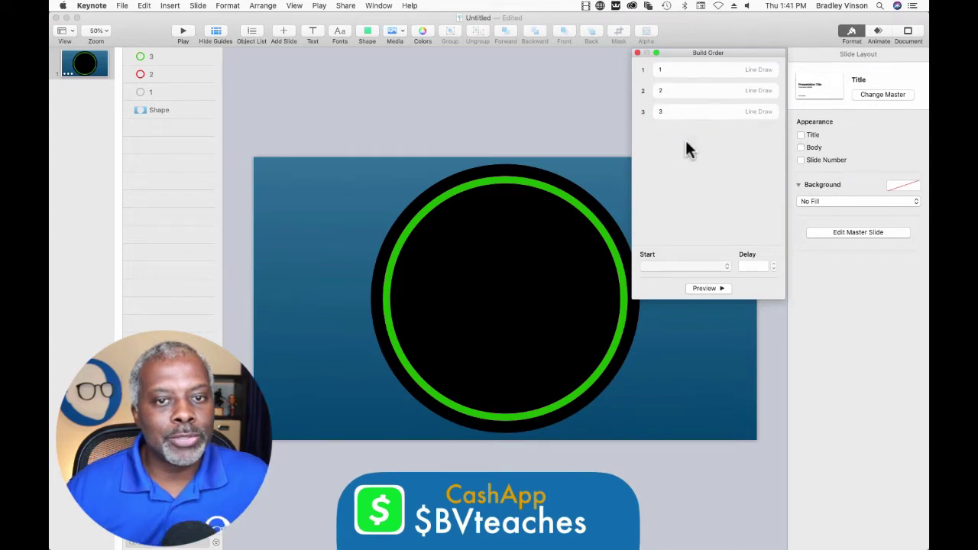
pyautogui.click(687, 68)
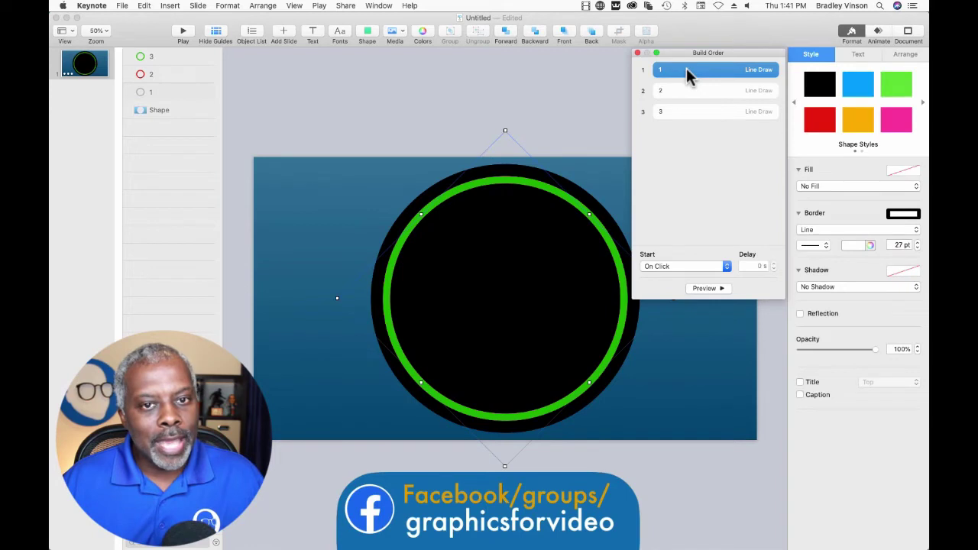
# Group the three Line Draw builds so ring 2 starts after build 1 and ring 3 after build 2
pyautogui.click(683, 95)
pyautogui.moveTo(688, 101); pyautogui.dragTo(691, 77)
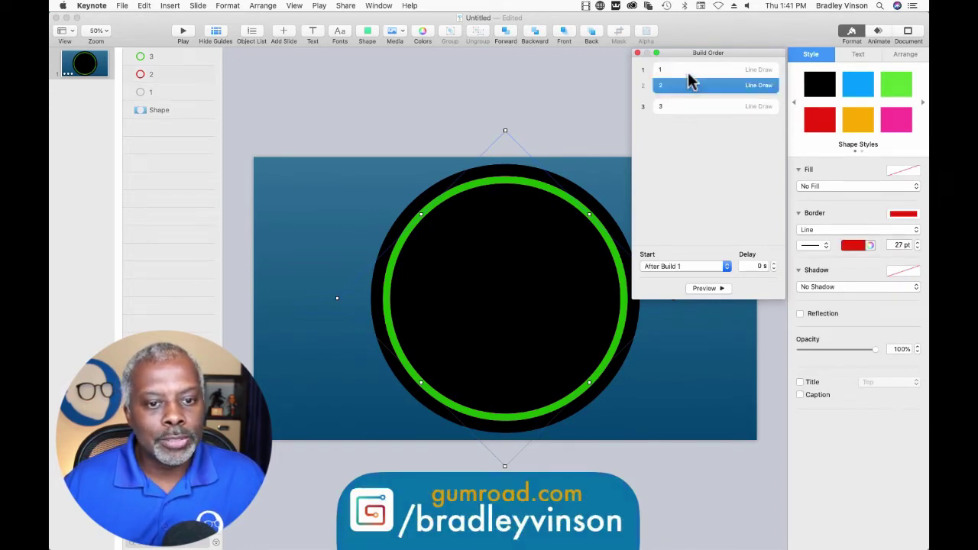
pyautogui.click(689, 157)
pyautogui.click(686, 111)
pyautogui.moveTo(687, 110); pyautogui.dragTo(687, 98)
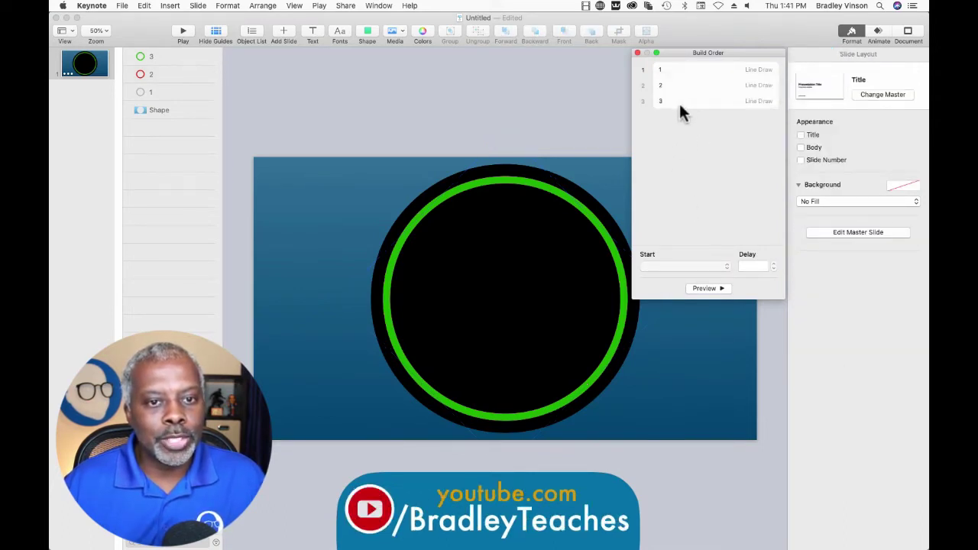
pyautogui.click(679, 102)
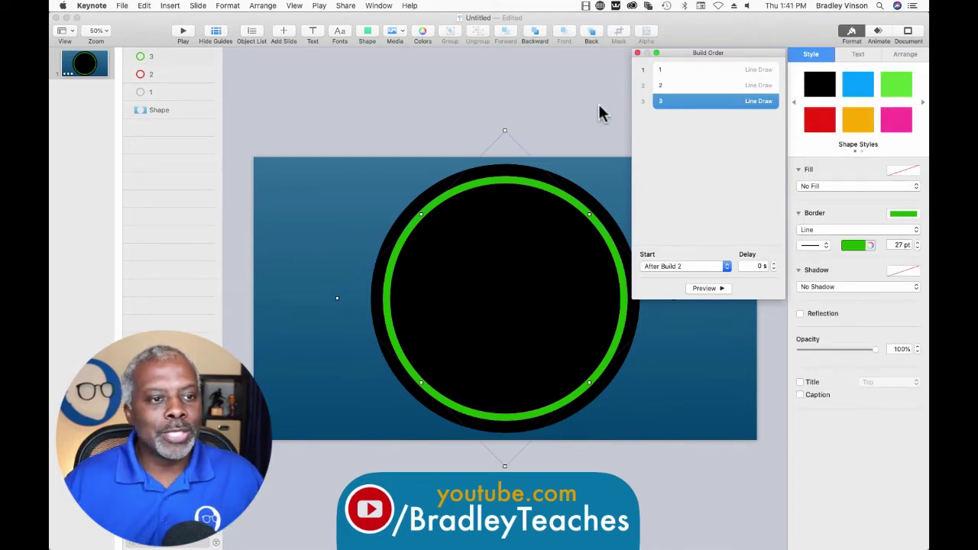
pyautogui.click(685, 150)
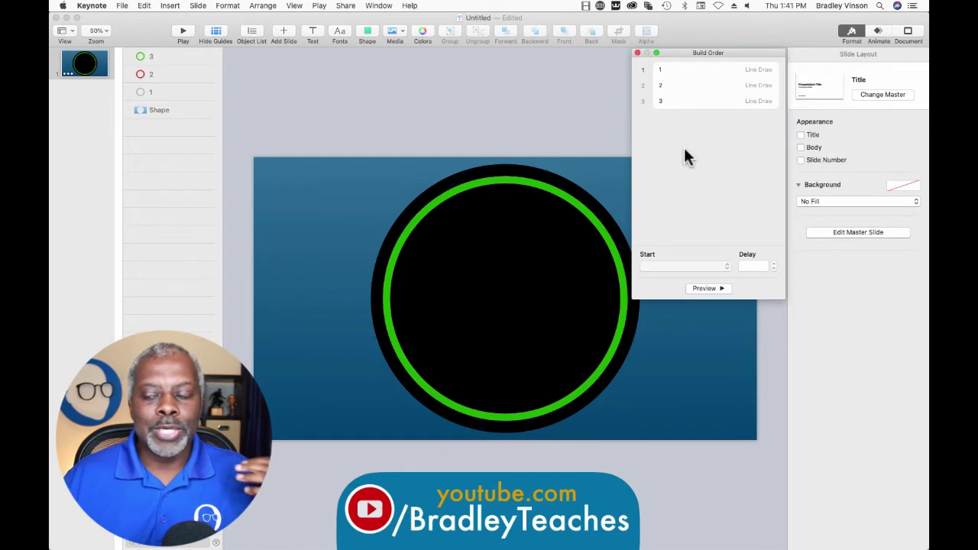
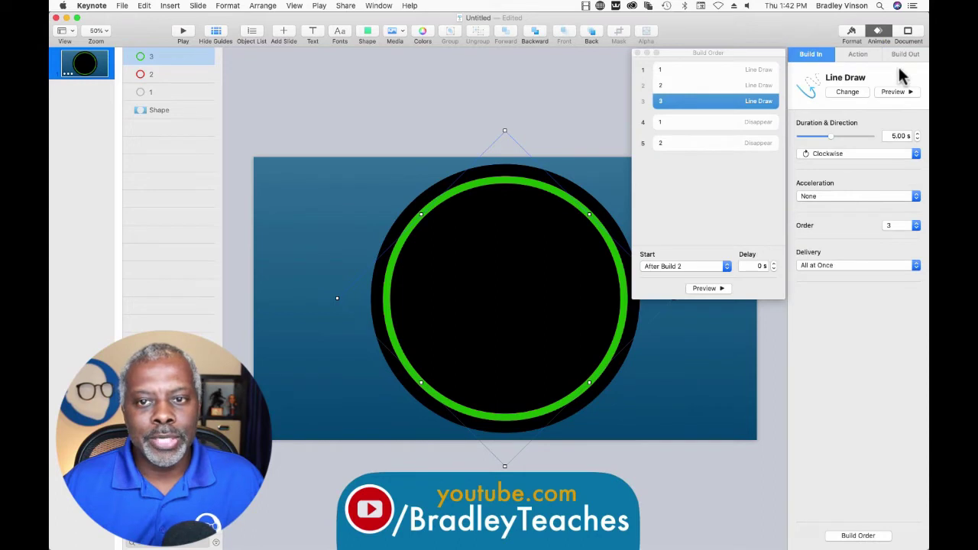
# Add a Line Draw build-out effect to the green ring 3
pyautogui.click(905, 54)
pyautogui.click(854, 98)
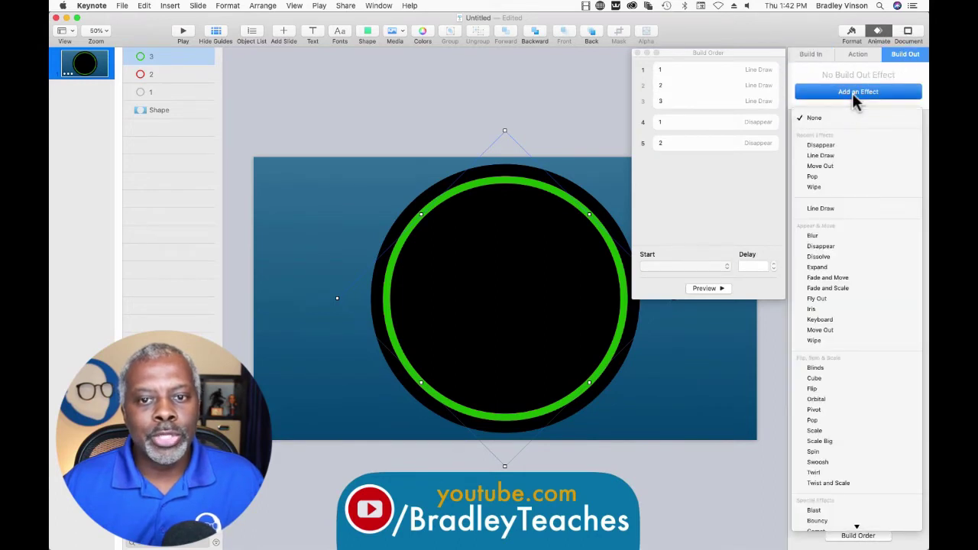
pyautogui.click(830, 155)
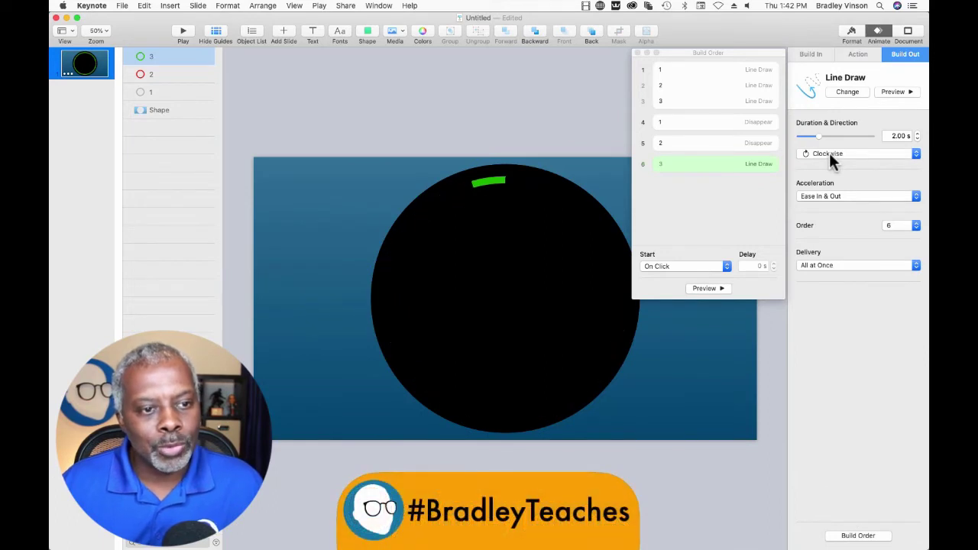
# Group ring 1's Disappear build with the Line Draw builds and set it to start With Build 3
pyautogui.click(696, 206)
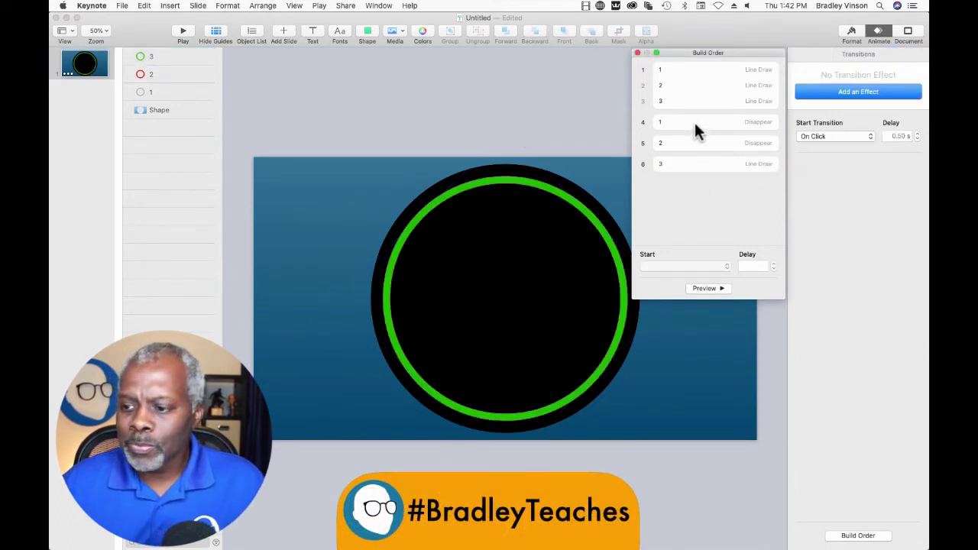
pyautogui.moveTo(696, 125); pyautogui.dragTo(694, 111)
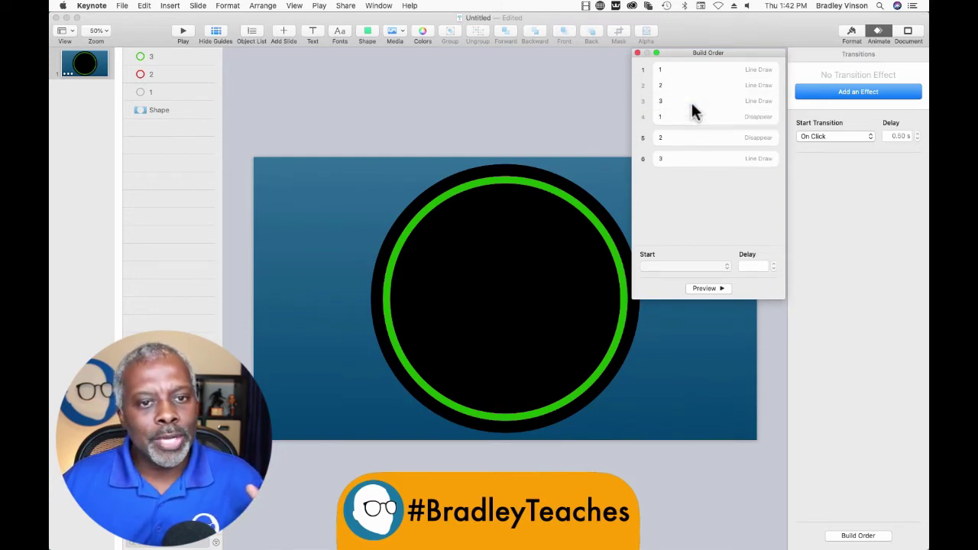
pyautogui.click(683, 116)
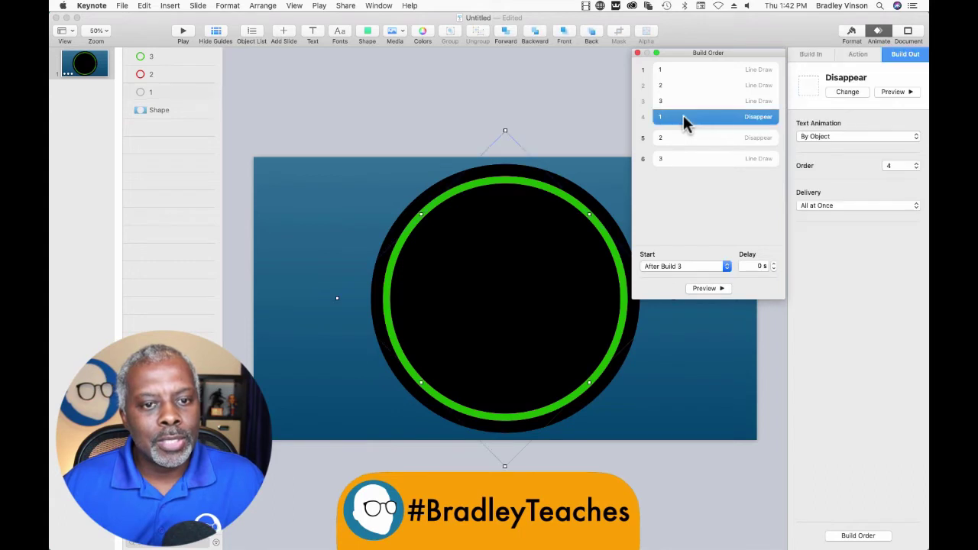
pyautogui.click(668, 267)
pyautogui.click(670, 277)
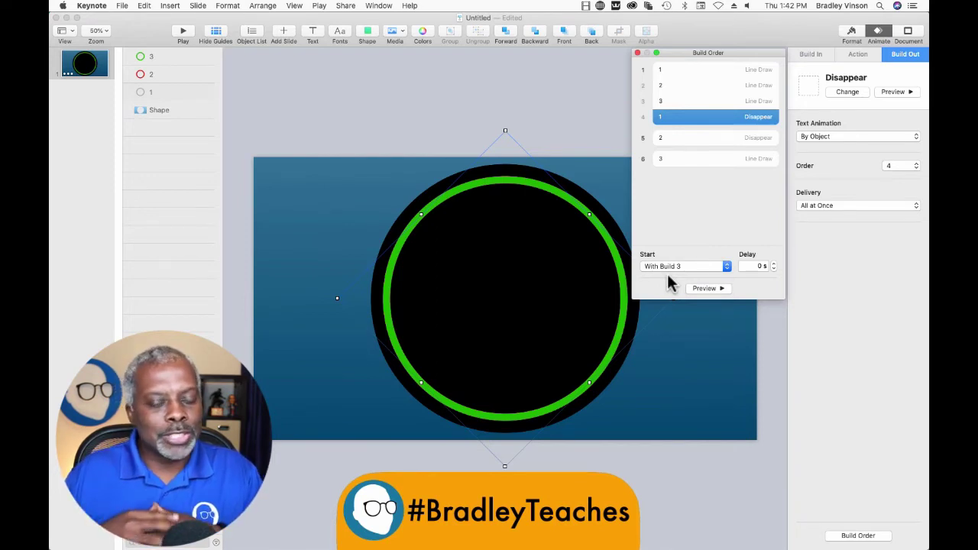
pyautogui.click(703, 187)
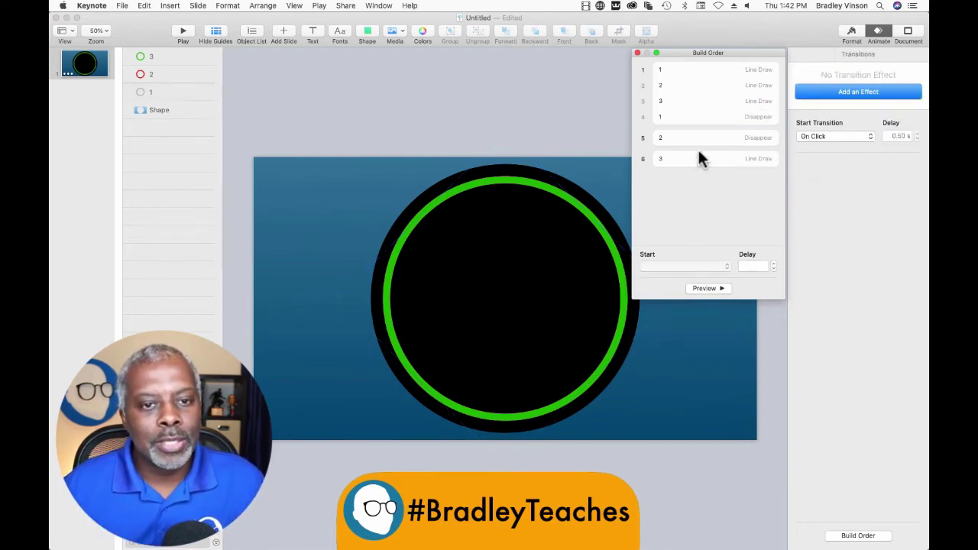
# Group ring 2's Disappear build with the preceding builds, set it to start With Build 3 and give it a start delay
pyautogui.moveTo(701, 142); pyautogui.dragTo(697, 124)
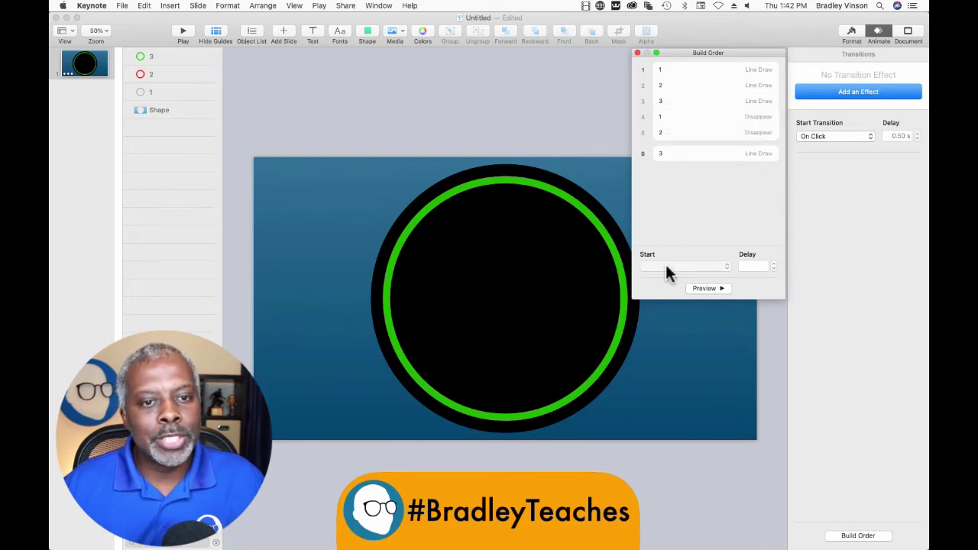
pyautogui.click(678, 132)
pyautogui.click(677, 266)
pyautogui.click(678, 272)
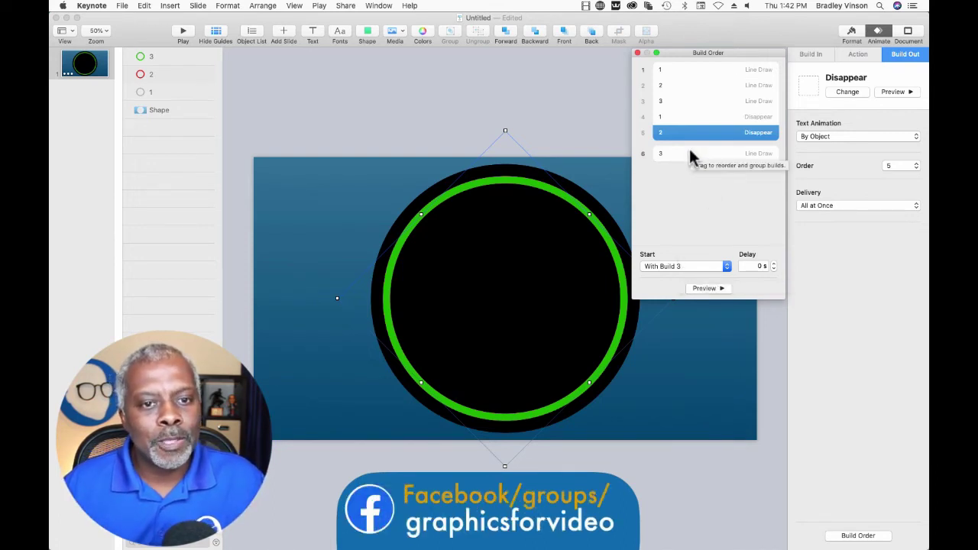
pyautogui.click(759, 266)
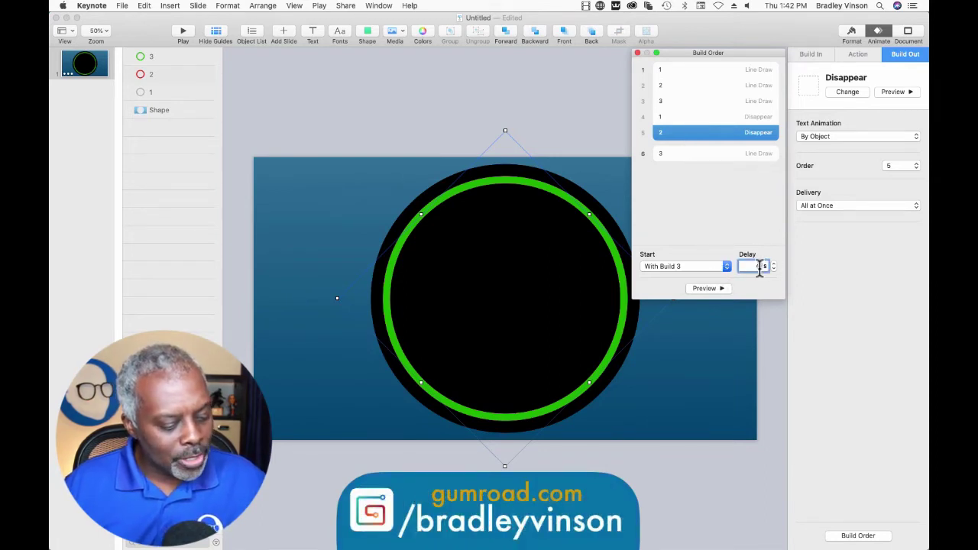
pyautogui.write('4')
pyautogui.press('Return')
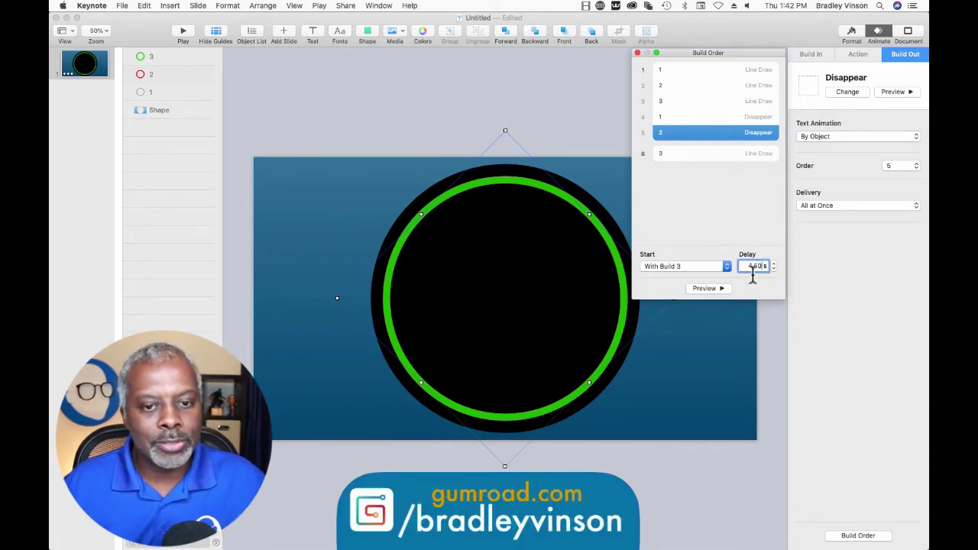
pyautogui.click(713, 223)
# Group ring 3's Line Draw build-out so it starts after Build 5, and preview the animation
pyautogui.moveTo(688, 158)
pyautogui.mouseDown()
pyautogui.moveTo(685, 146)
pyautogui.moveTo(677, 149)
pyautogui.mouseUp()
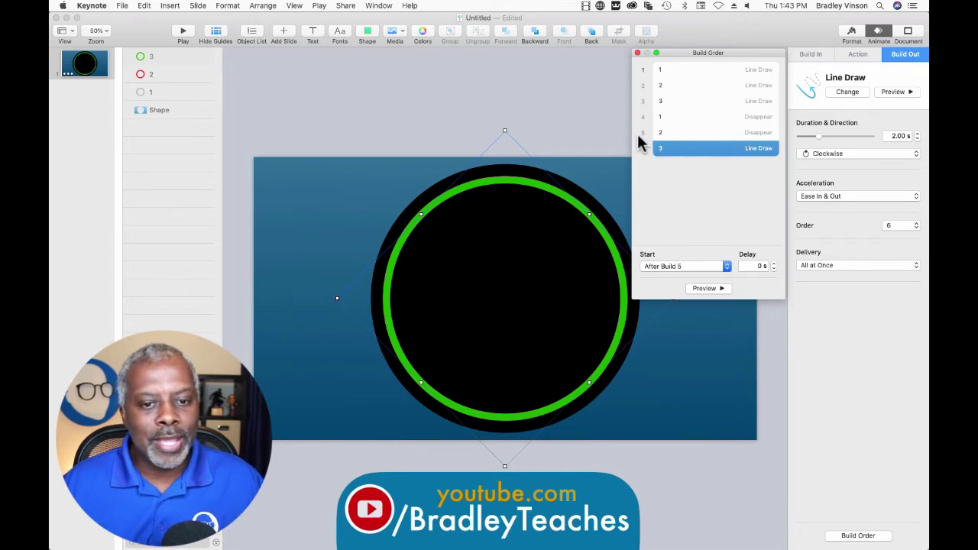
pyautogui.click(704, 289)
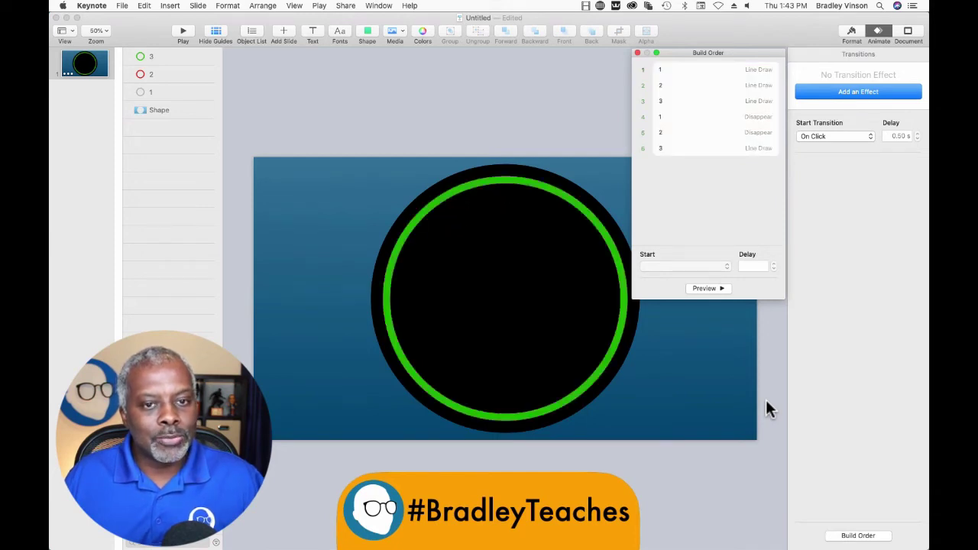
# Set ring 3's Line Draw build-out to a 5.00 s duration with acceleration None, and deselect the ring
pyautogui.click(686, 148)
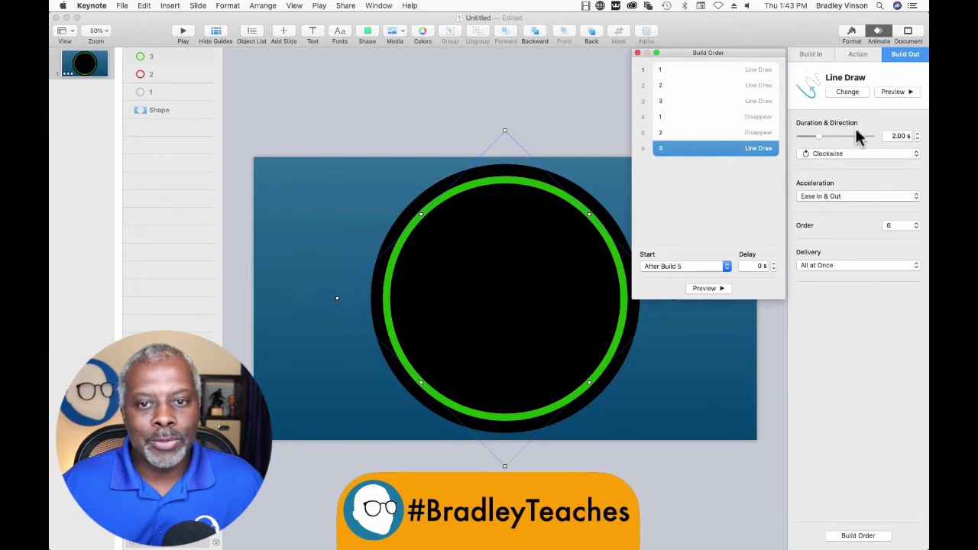
pyautogui.moveTo(819, 143); pyautogui.dragTo(832, 140)
pyautogui.click(825, 196)
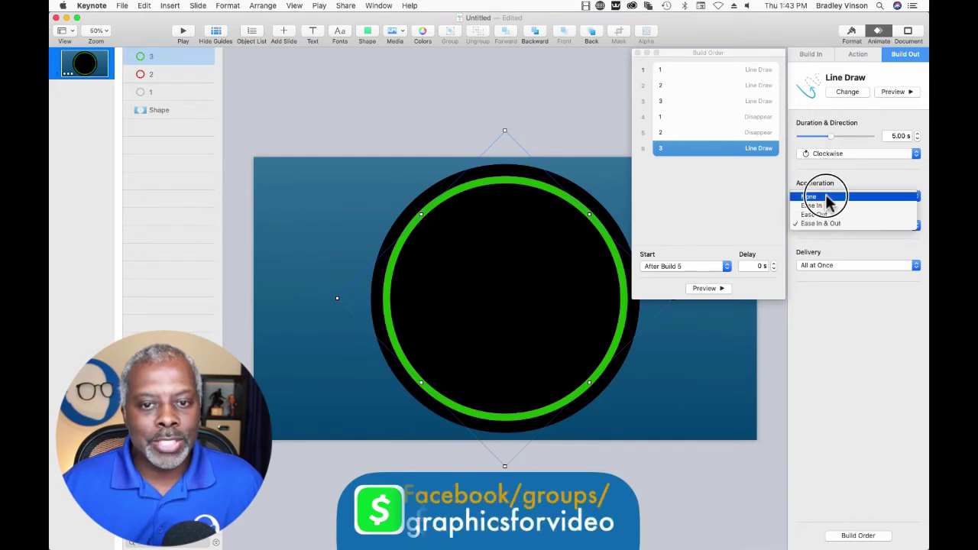
pyautogui.click(825, 196)
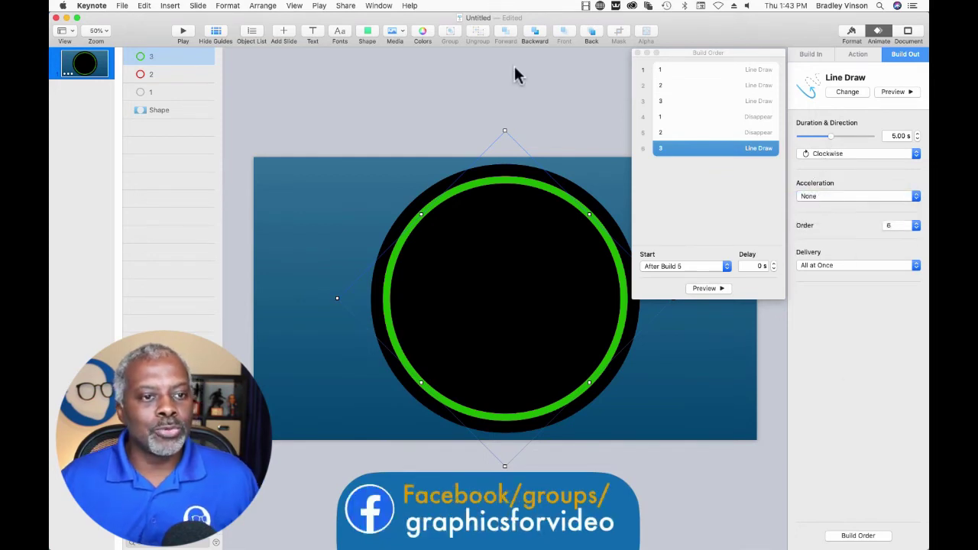
pyautogui.click(463, 99)
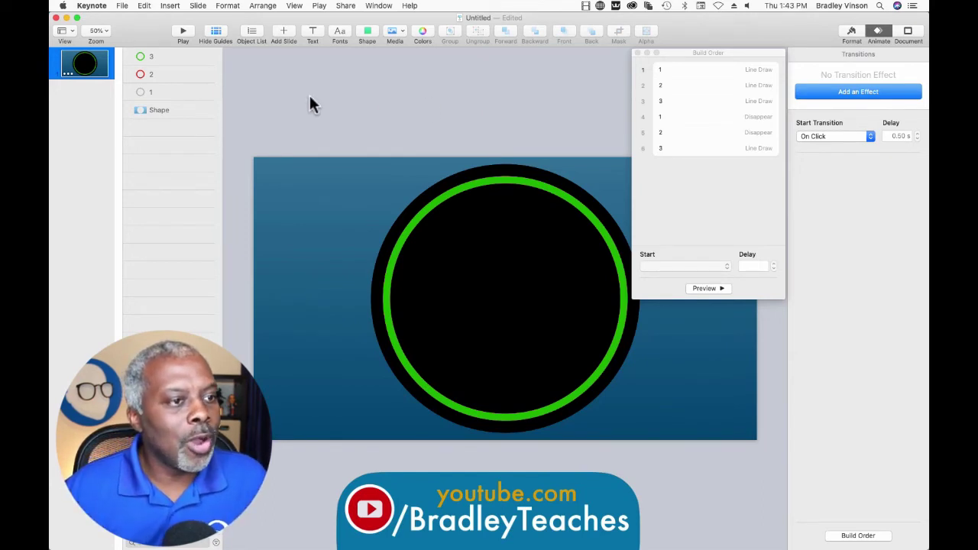
# Start a movie export of the presentation and set both the next-slide and next-build timings to 0 seconds
pyautogui.click(122, 6)
pyautogui.moveTo(122, 113)
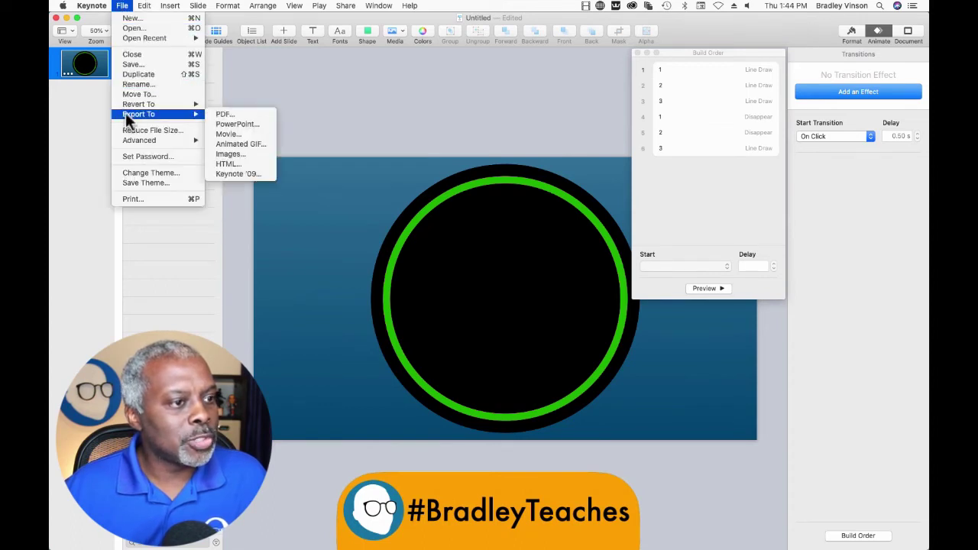
pyautogui.click(218, 136)
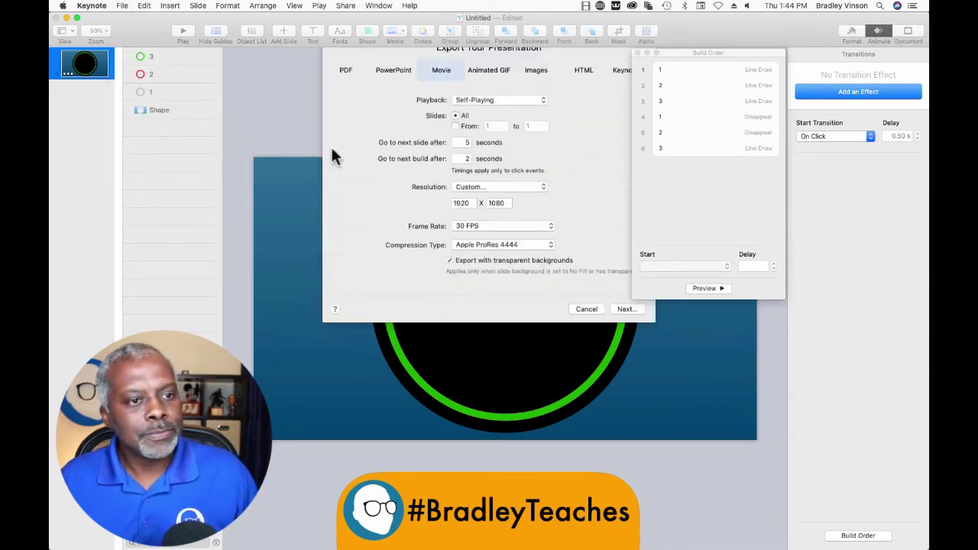
pyautogui.click(461, 158)
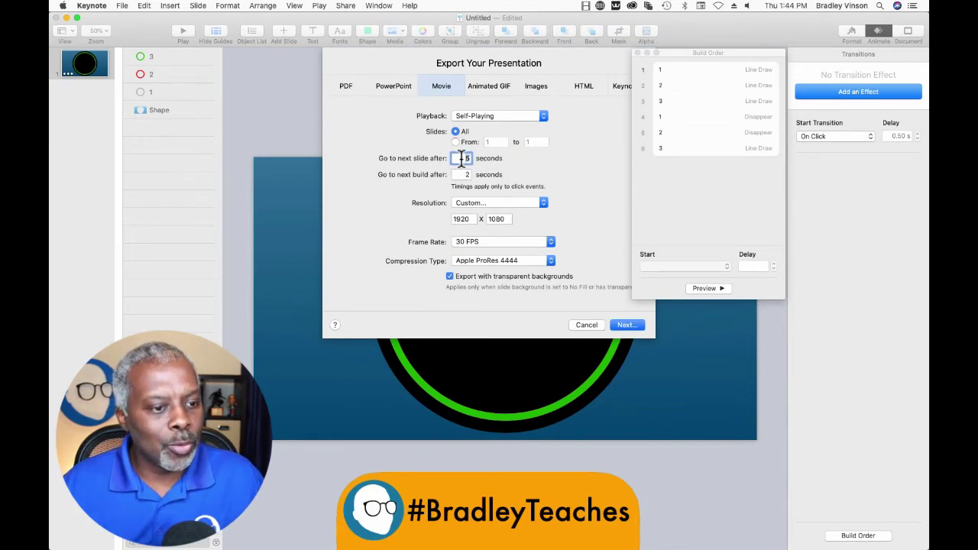
pyautogui.write('0')
pyautogui.click(464, 174)
pyautogui.write('0')
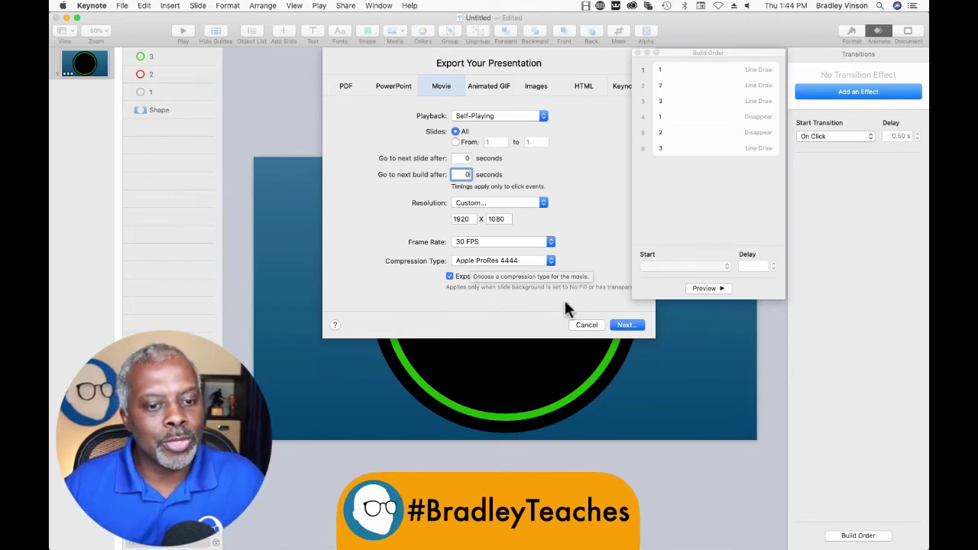
# Accept the movie export settings and name the exported file counter01.mov
pyautogui.click(630, 327)
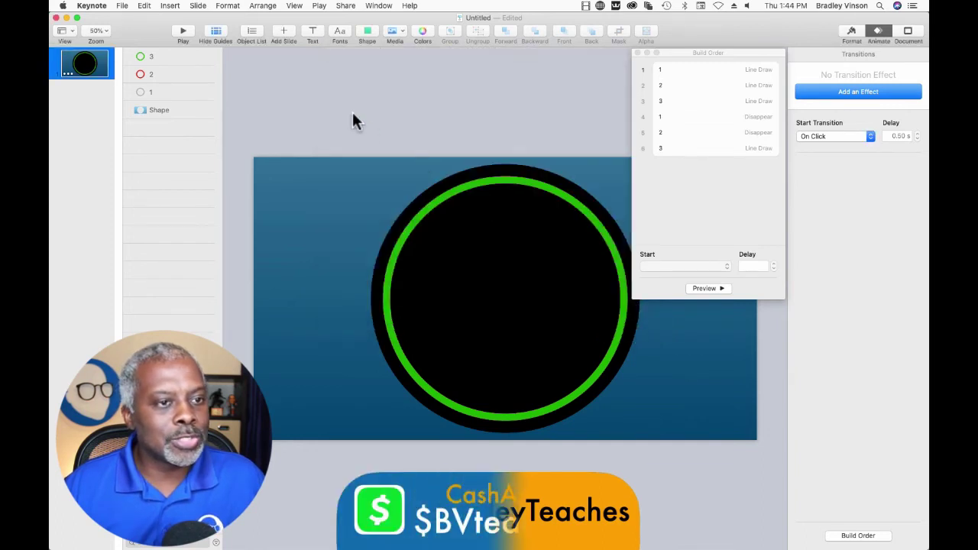
pyautogui.write('count')
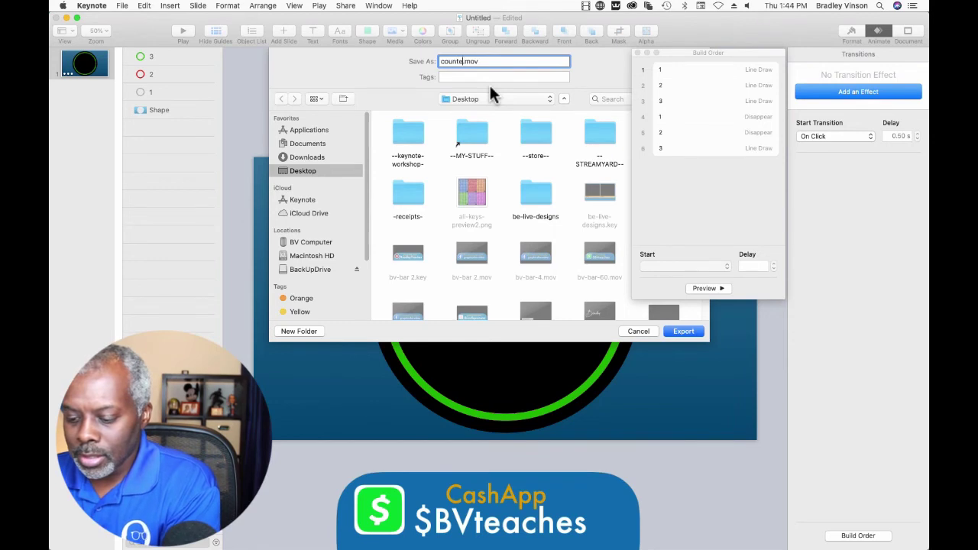
pyautogui.write('er01')
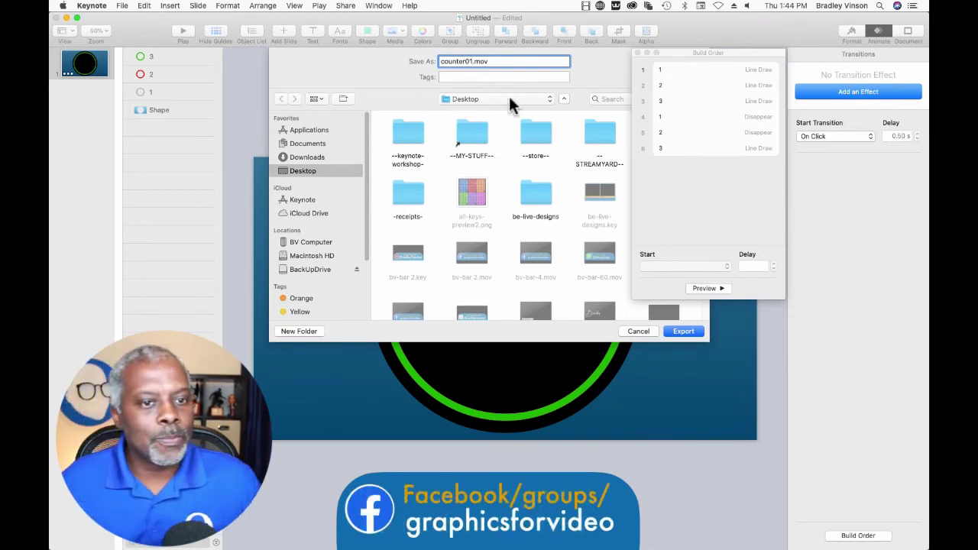